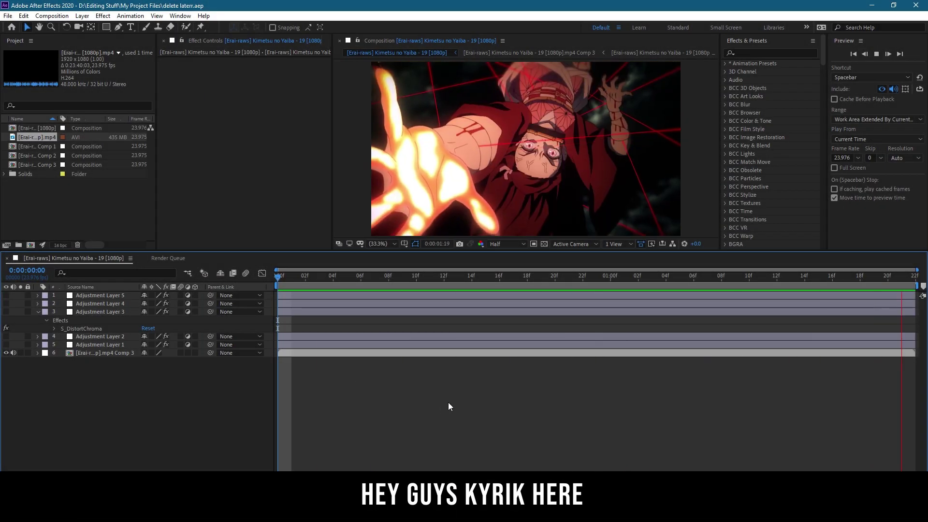
- Inspect the nested Comp 3 and Comp 2 precomps, then return to the main 1080p composition
double_click(393, 353)
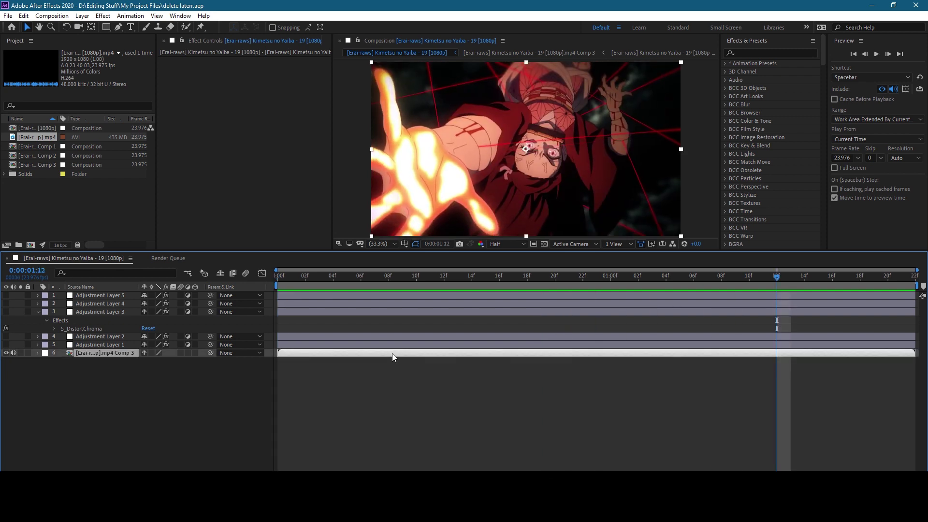
double_click(303, 296)
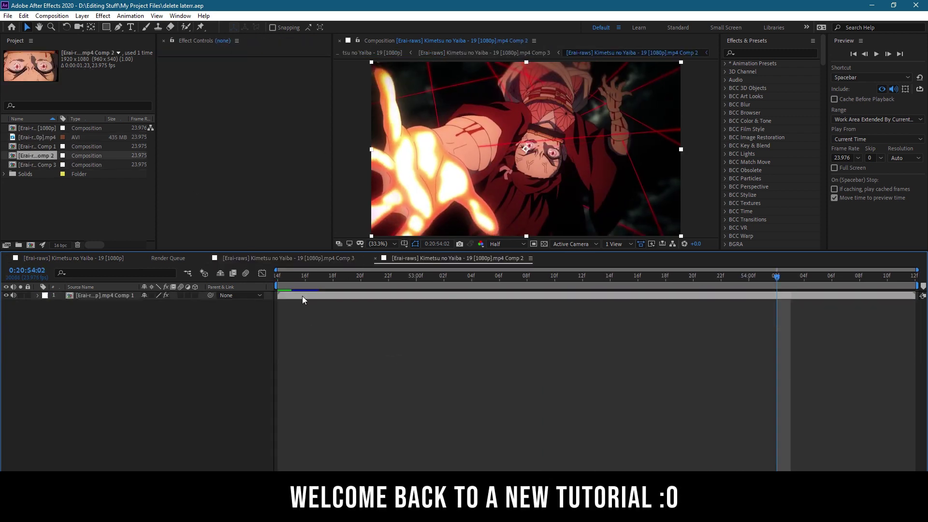
key(ctrl+w)
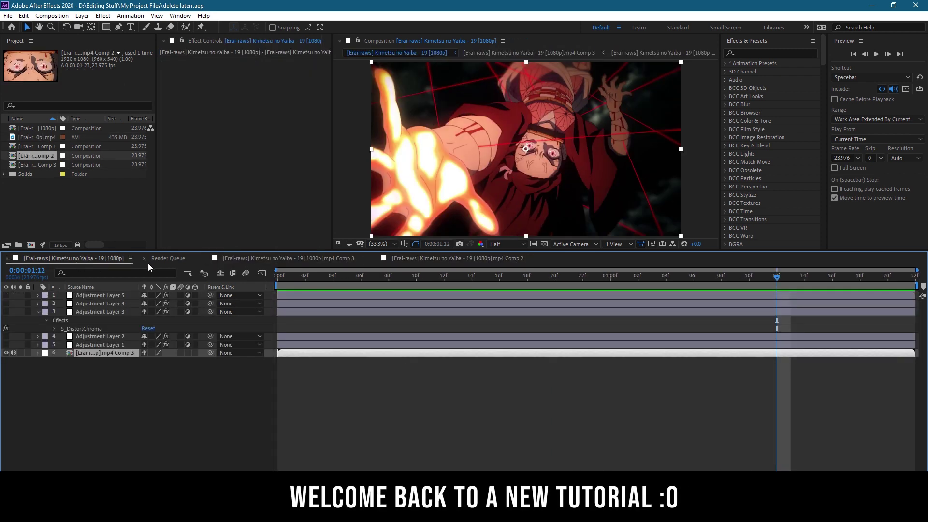
click(144, 258)
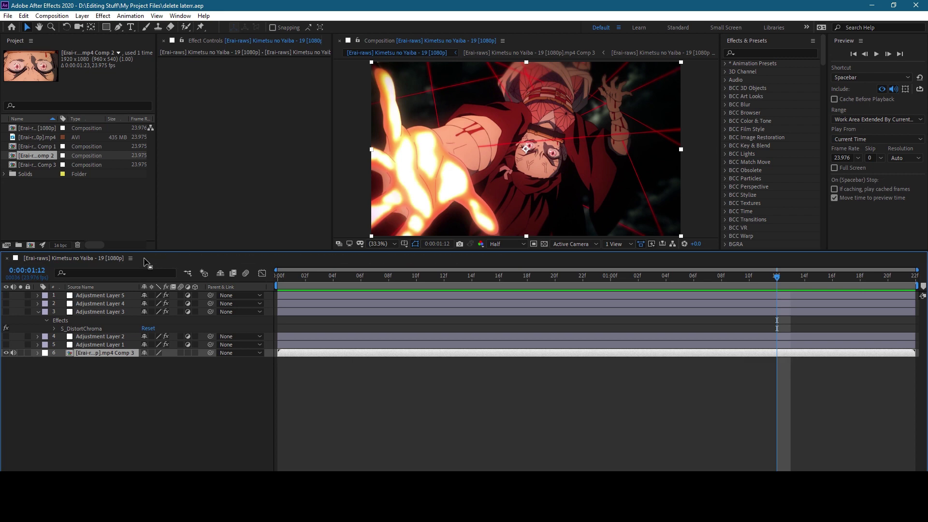
click(842, 158)
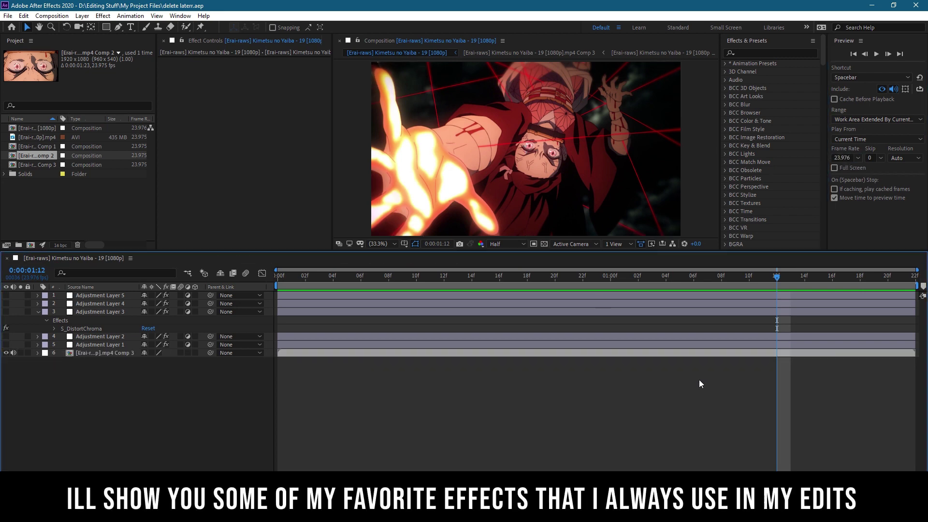
- Review the composition's advanced and 3D renderer settings without changing anything
click(52, 15)
click(58, 37)
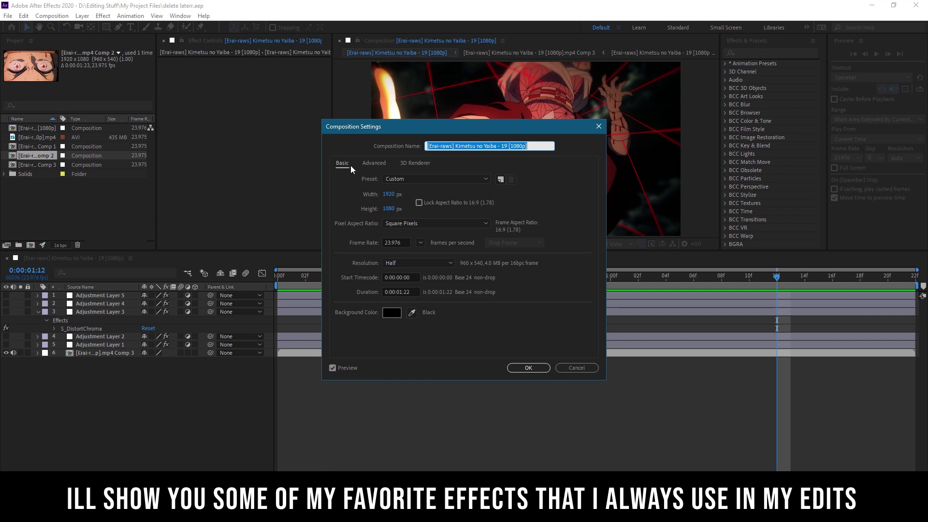
click(374, 163)
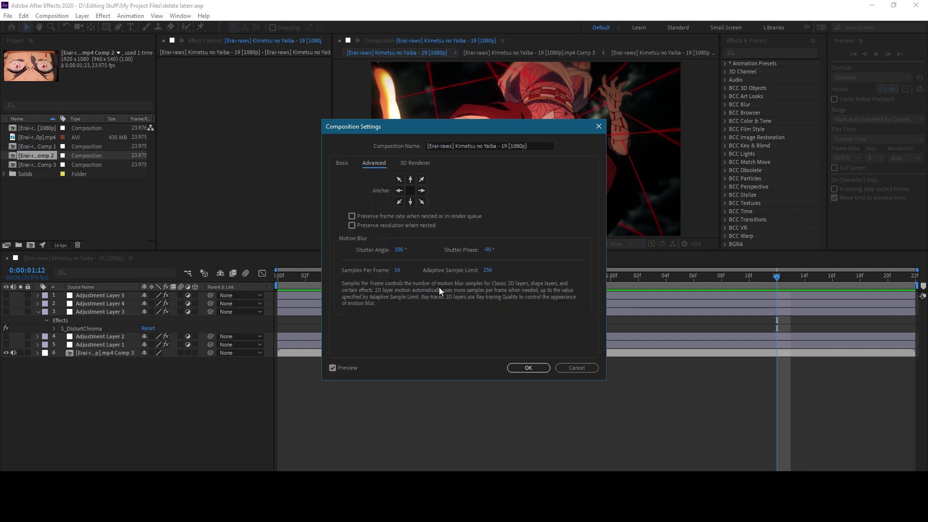
click(408, 162)
click(570, 367)
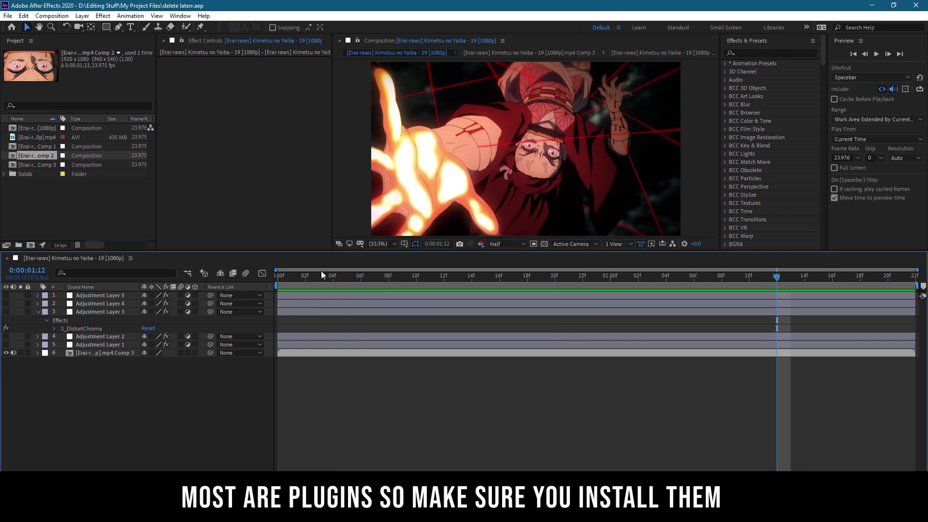
key(Home)
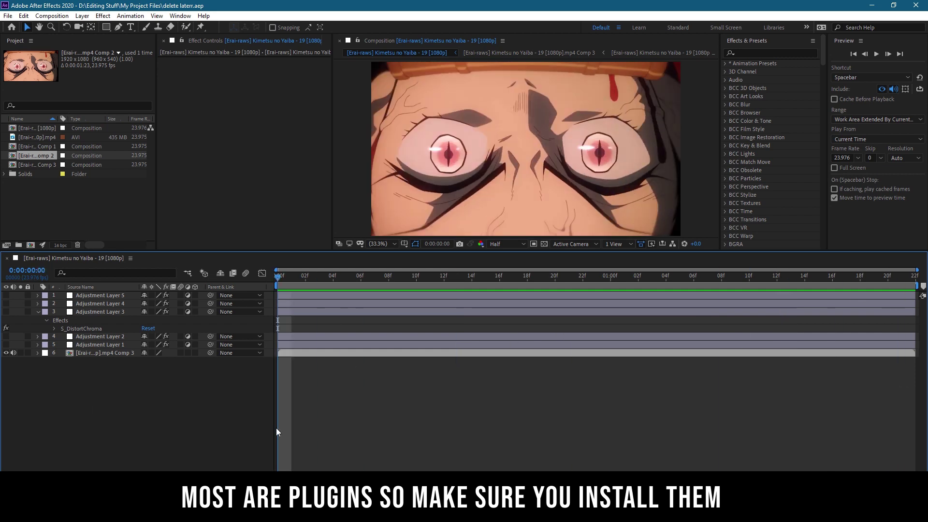
- Make Adjustment Layer 1 visible and bring up its Deep Glow settings
click(283, 353)
click(6, 345)
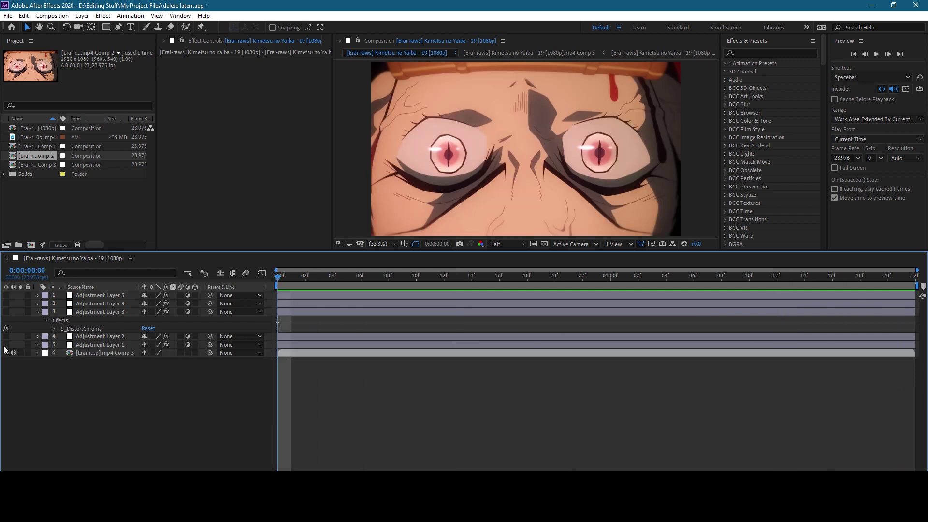
click(100, 345)
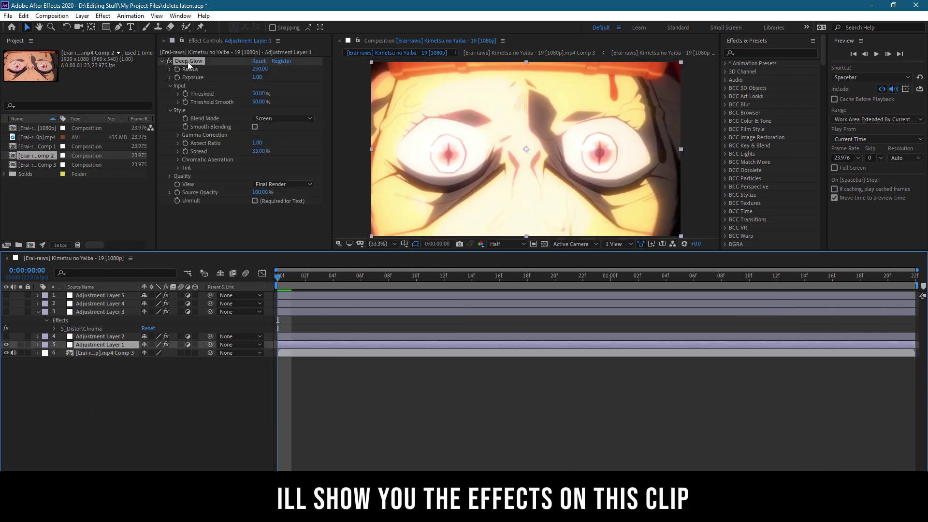
click(188, 61)
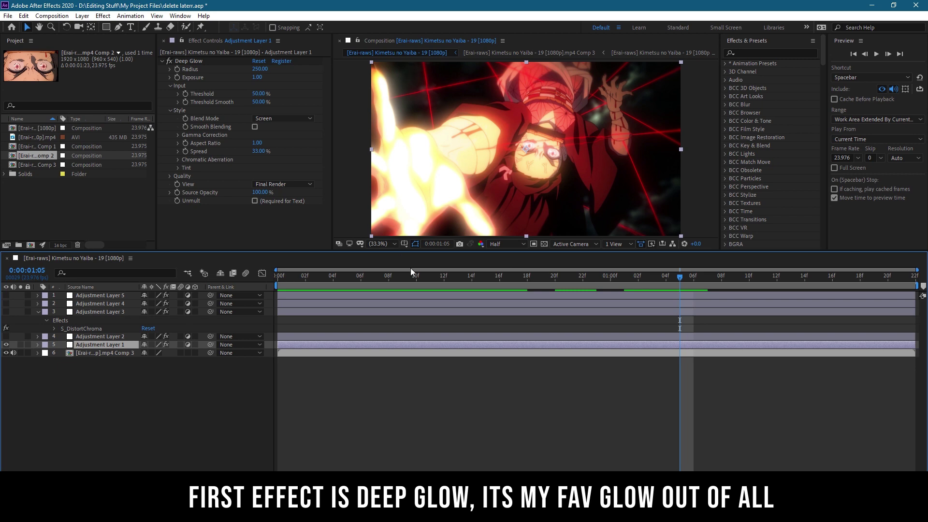
click(167, 60)
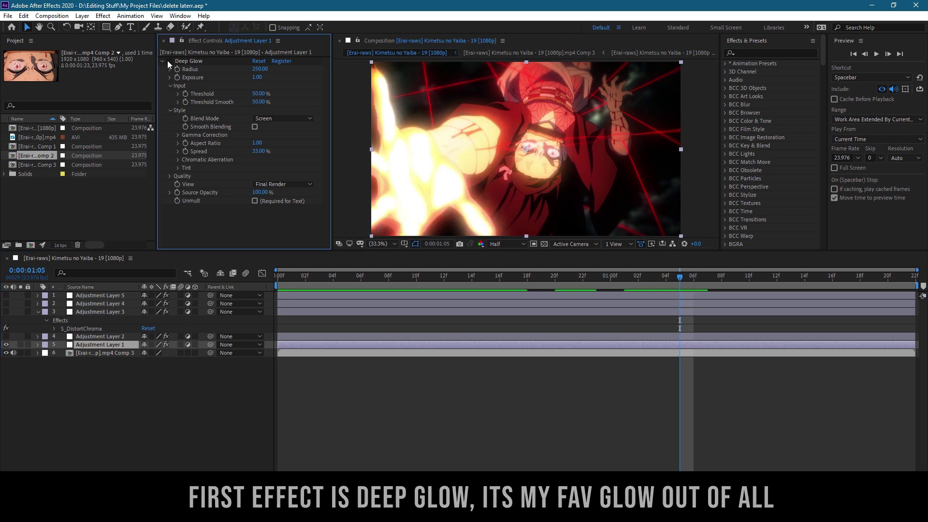
- Compare the frame's dark corner with Deep Glow switched off and back on
scroll(522, 154, up, 2)
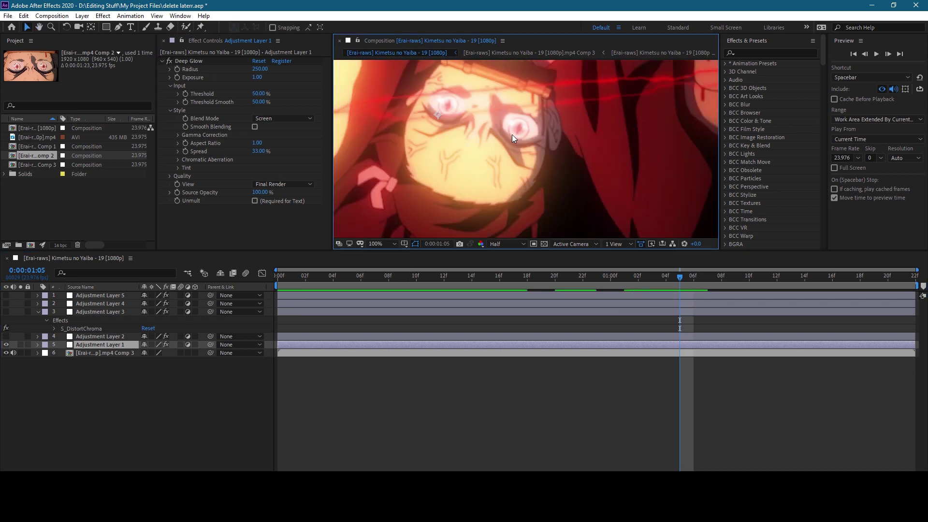
scroll(499, 158, down, 1)
scroll(494, 156, up, 2)
drag(593, 163, 423, 136)
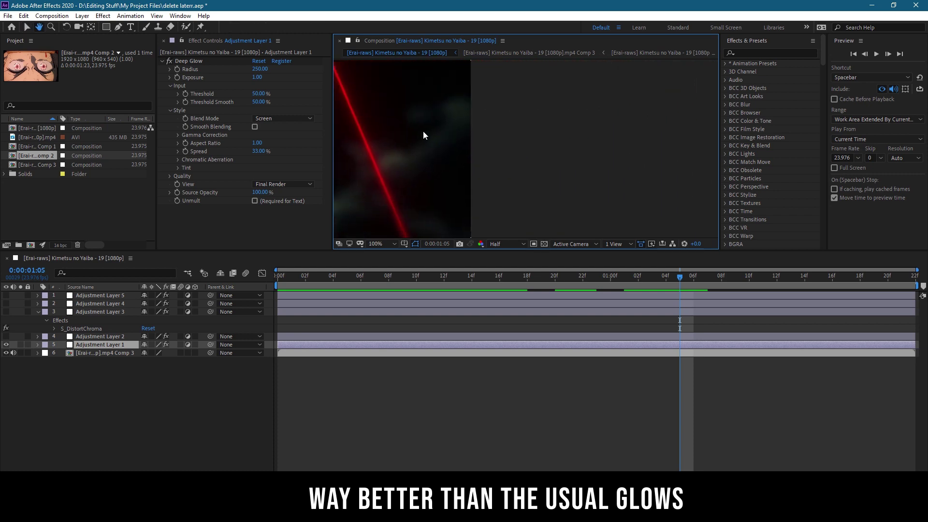
click(169, 61)
click(169, 62)
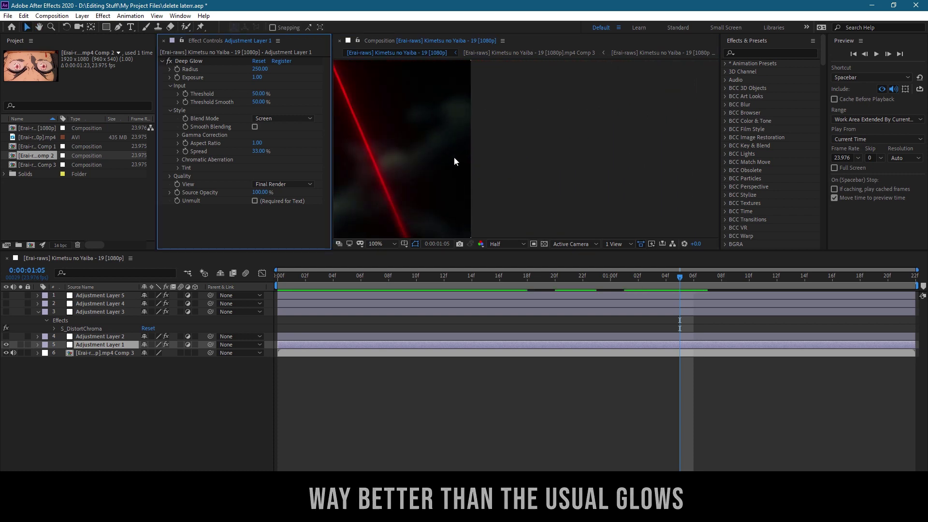
scroll(556, 171, down, 4)
scroll(508, 160, up, 2)
scroll(462, 149, down, 2)
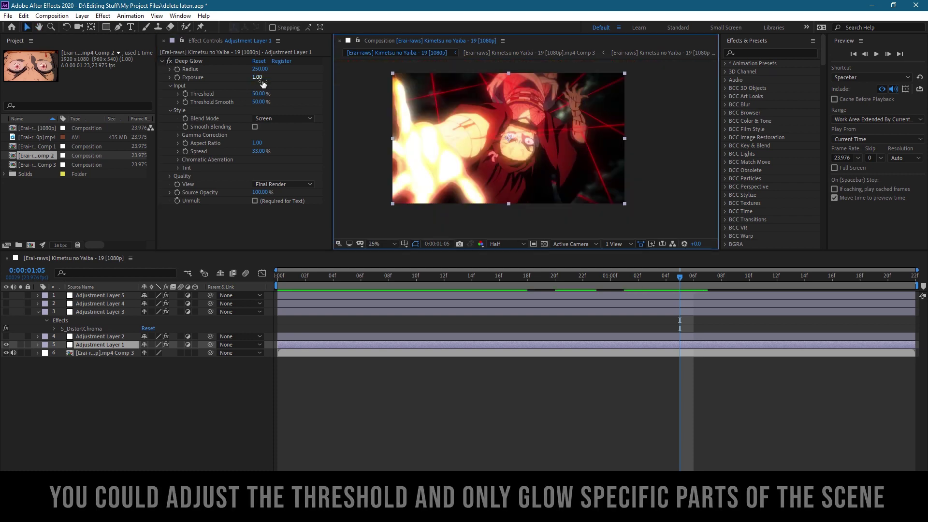
- Raise Deep Glow's Exposure and Threshold and enter a Radius of 220
mouse_move(256, 78)
mouse_down()
mouse_move(461, 88)
mouse_move(371, 92)
mouse_up()
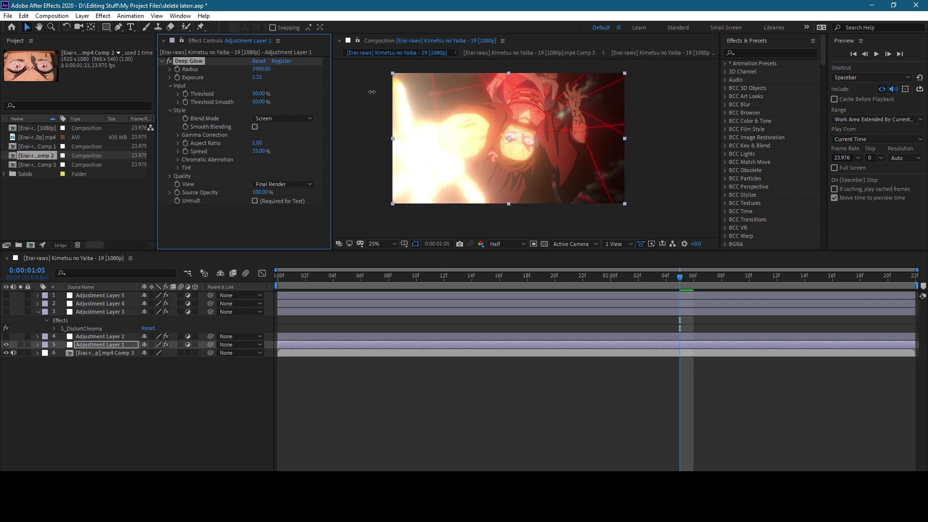
drag(264, 96, 293, 103)
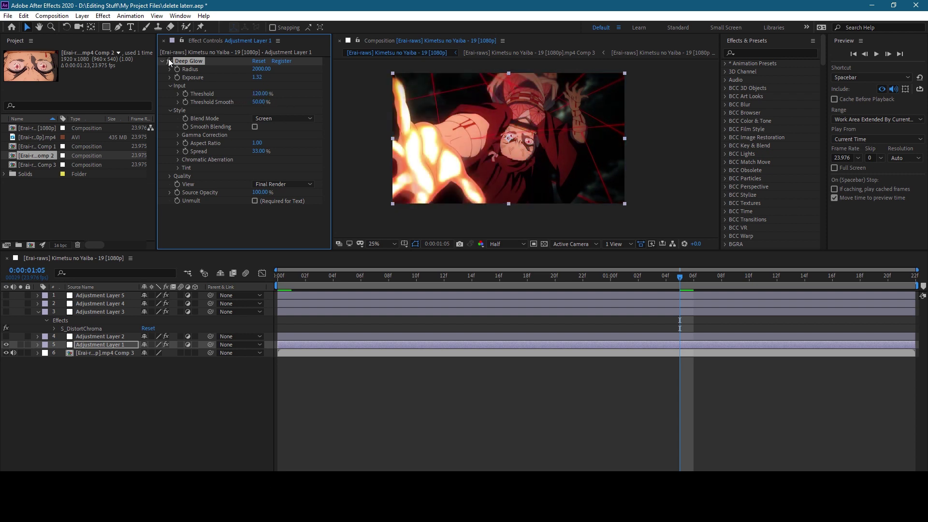
click(261, 69)
text(220)
key(Return)
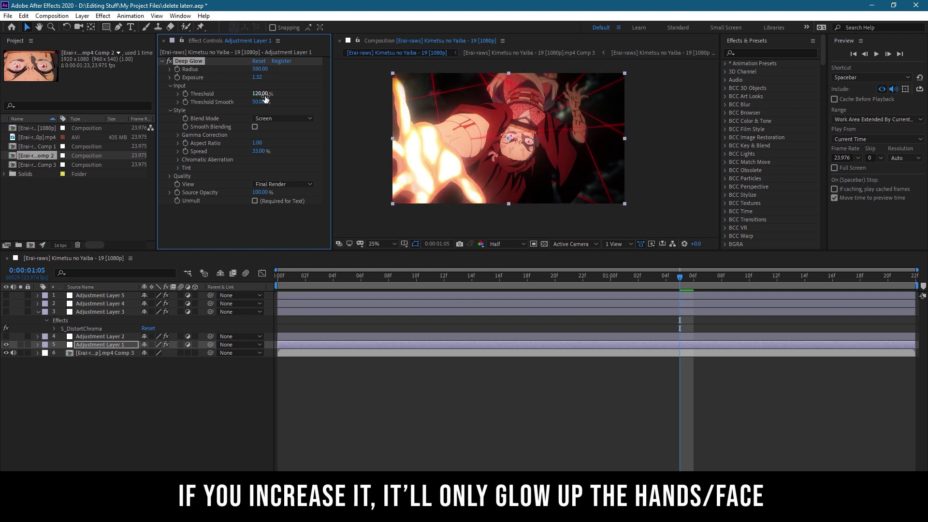
- Set Threshold Smooth to 100%, raise Threshold and Exposure to 4.96, and try another blend mode
mouse_move(266, 101)
mouse_down()
mouse_move(304, 105)
mouse_move(165, 102)
mouse_up()
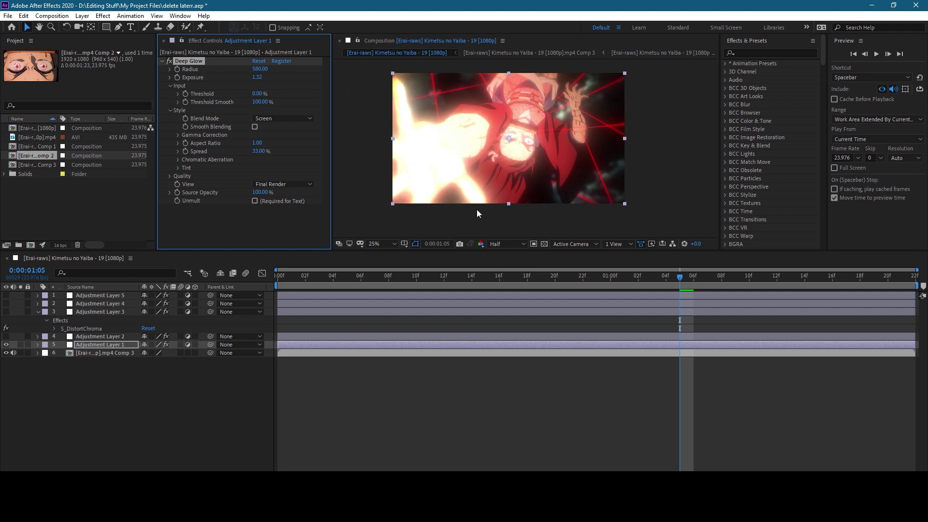
drag(258, 94, 290, 100)
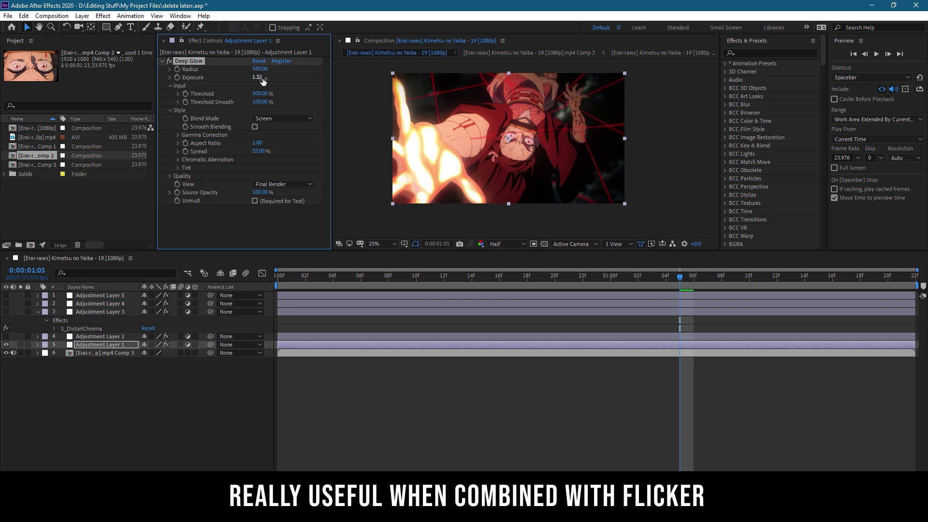
drag(263, 80, 284, 94)
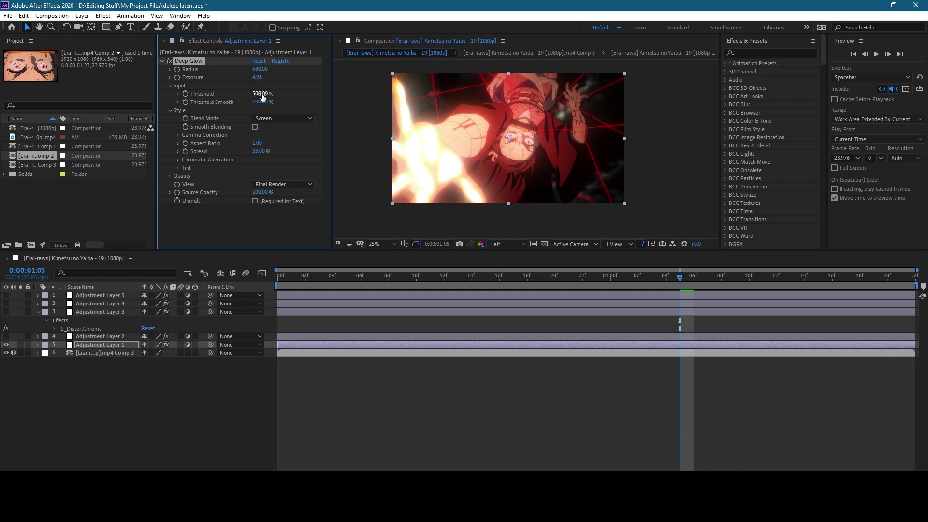
click(290, 119)
click(310, 138)
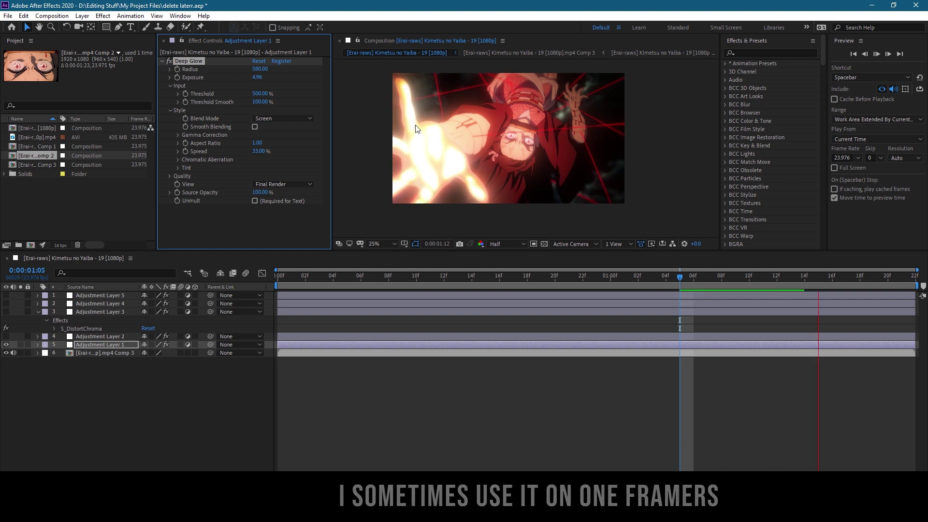
drag(611, 279, 709, 285)
- Apply the S_Flicker effect to Adjustment Layer 1 through the effect search
key(ctrl+space)
text(e)
key(BackSpace)
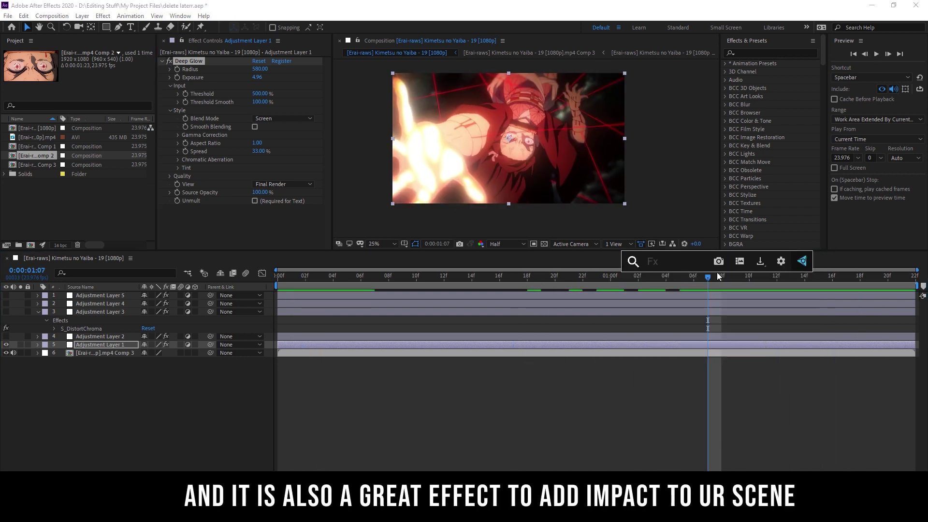
text(S_folic)
key(BackSpace)
key(BackSpace)
key(BackSpace)
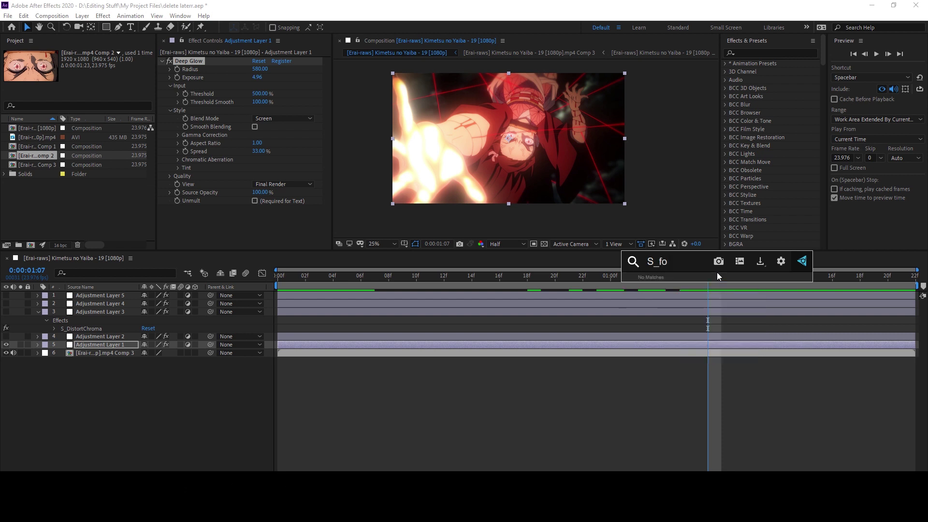
text(licker)
key(Return)
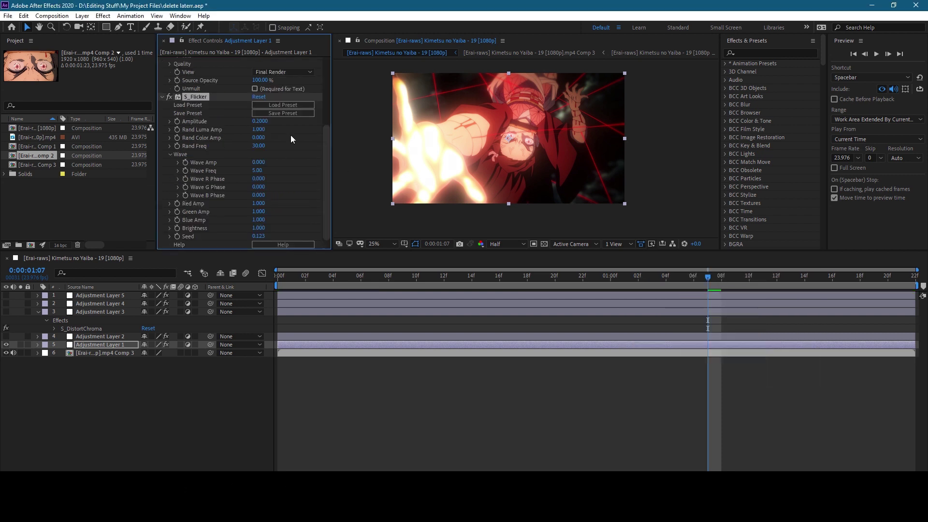
- Set S_Flicker Rand Freq to 48 and lower its Amplitude to 0.43
key(Return)
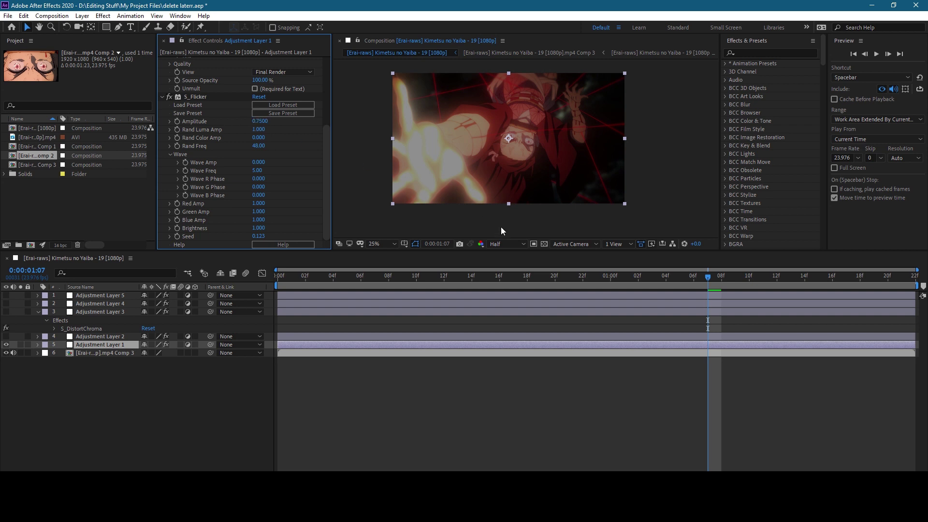
key(space)
drag(257, 122, 242, 121)
scroll(195, 193, up, 5)
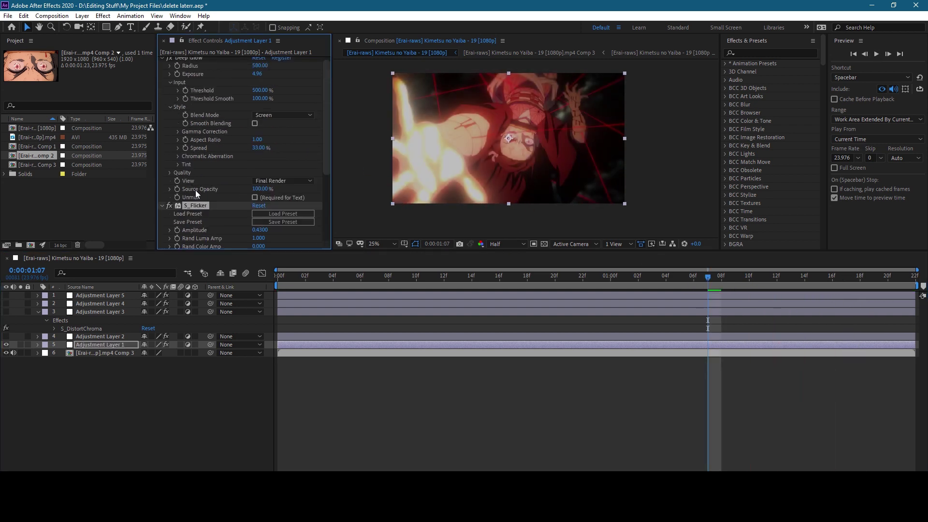
- Move S_Flicker above Deep Glow and preview from 0:00:01:02
drag(196, 205, 203, 59)
click(638, 278)
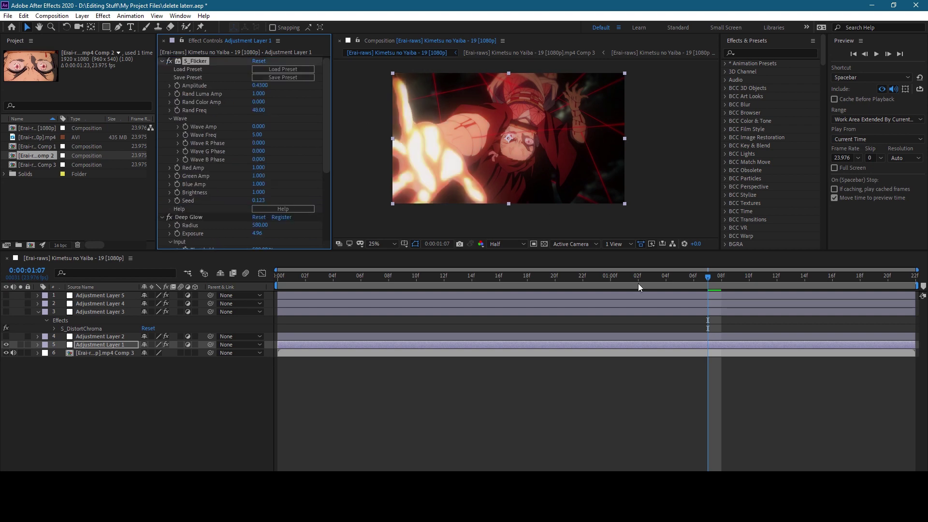
key(space)
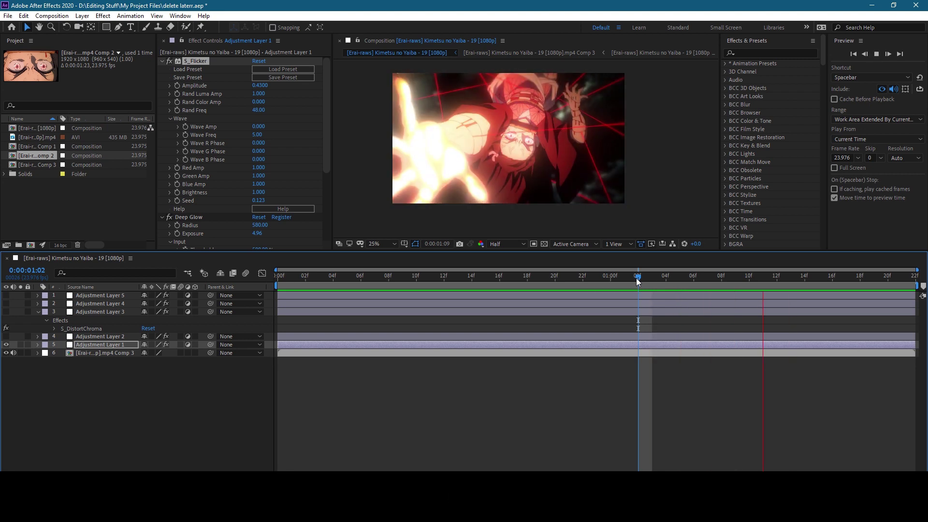
key(space)
scroll(236, 178, down, 3)
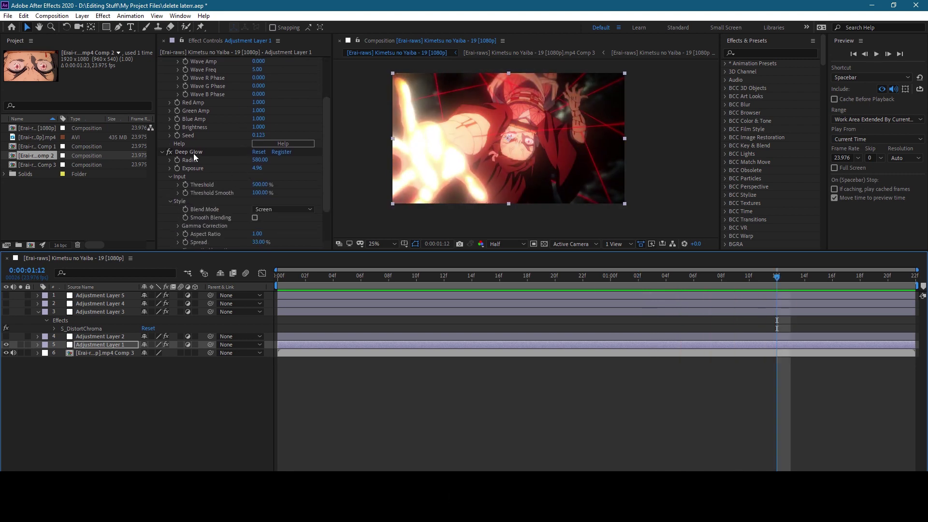
- Switch off Adjustment Layer 1's effects and enable Adjustment Layer 2 to preview its halftone
key(ctrl+shift+e)
click(346, 378)
click(283, 336)
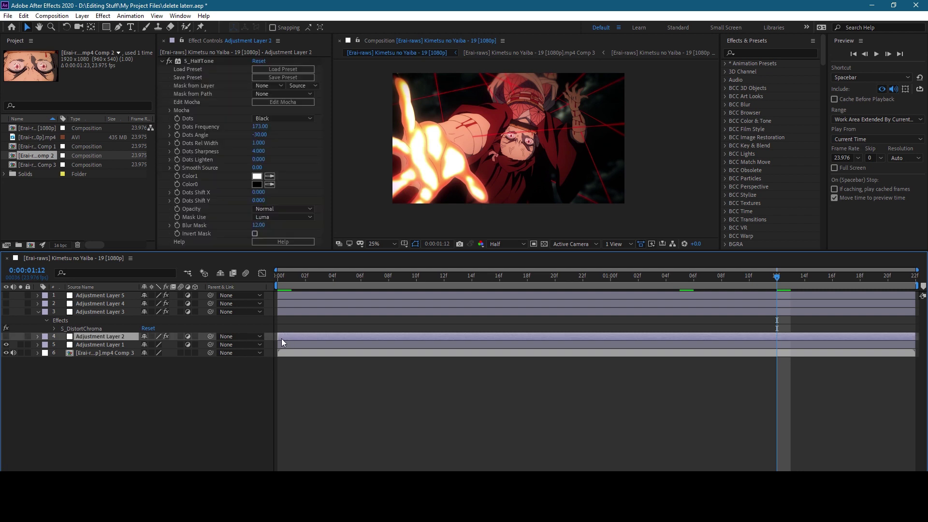
click(407, 406)
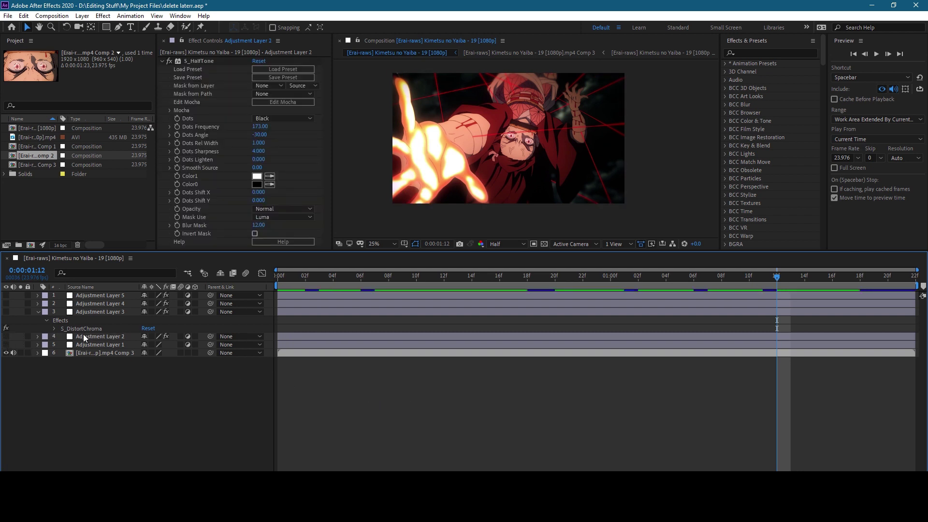
click(83, 338)
key(Home)
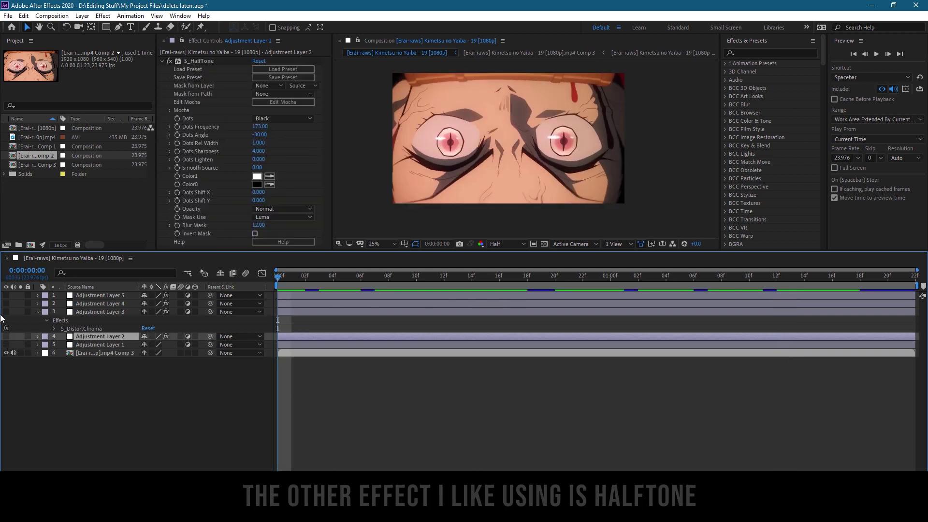
click(6, 336)
key(space)
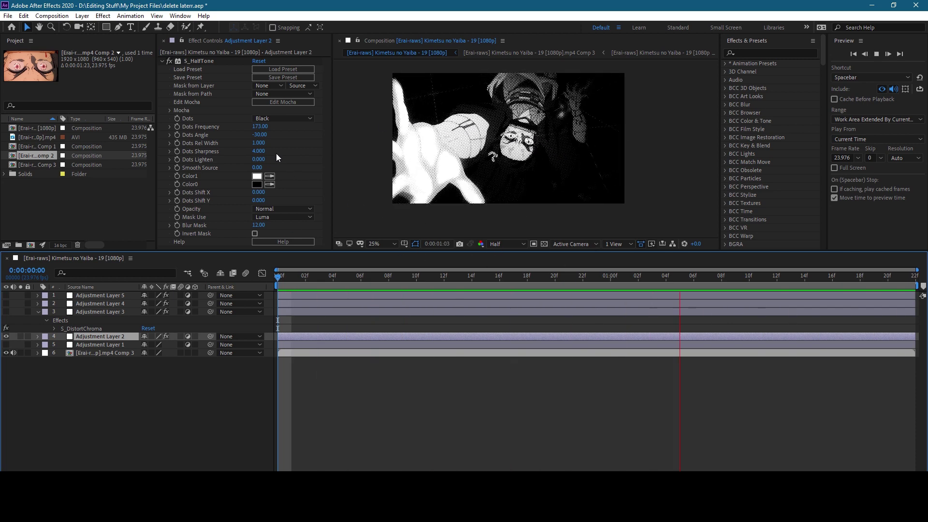
- Switch the halftone dots to White and try Dots Frequency values from 0 up to 183
click(283, 118)
click(263, 134)
click(361, 275)
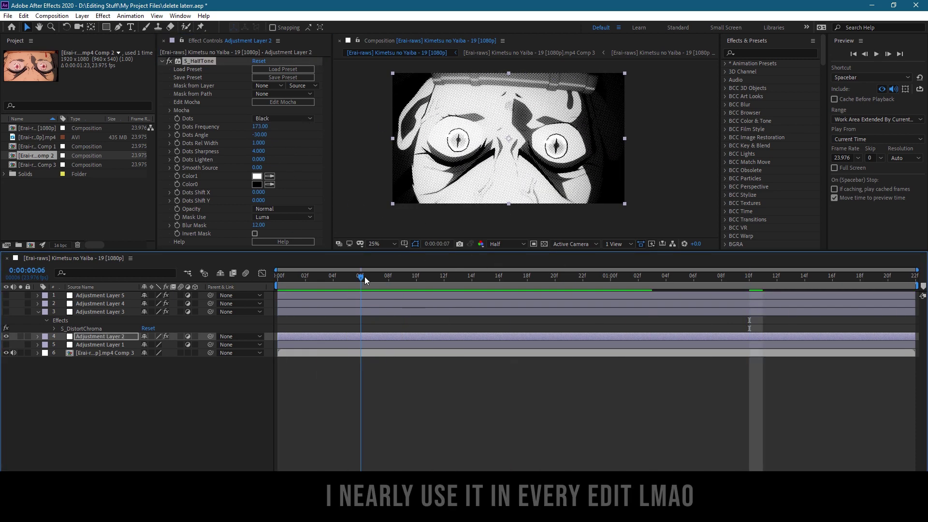
key(ctrl+z)
key(ctrl+z)
drag(232, 135, 222, 139)
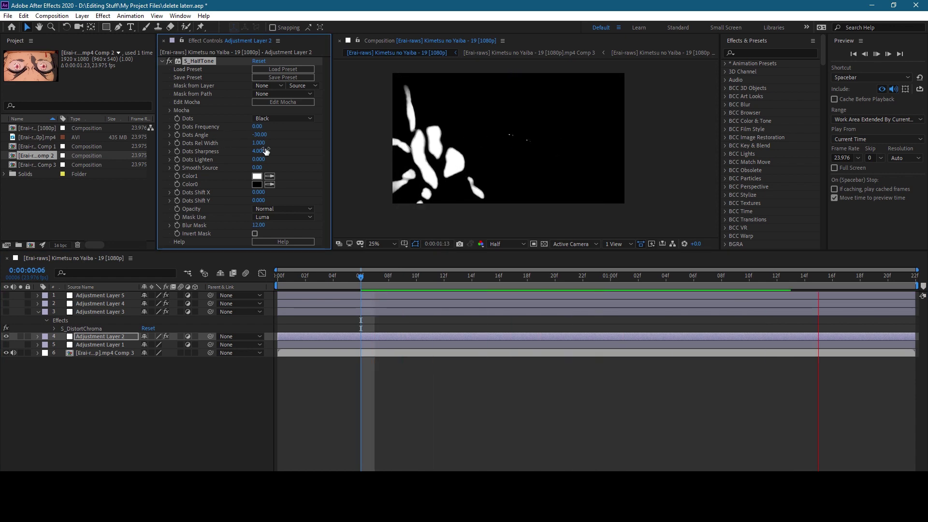
key(space)
mouse_move(260, 126)
mouse_down()
mouse_move(294, 137)
mouse_move(263, 136)
mouse_move(291, 131)
mouse_up()
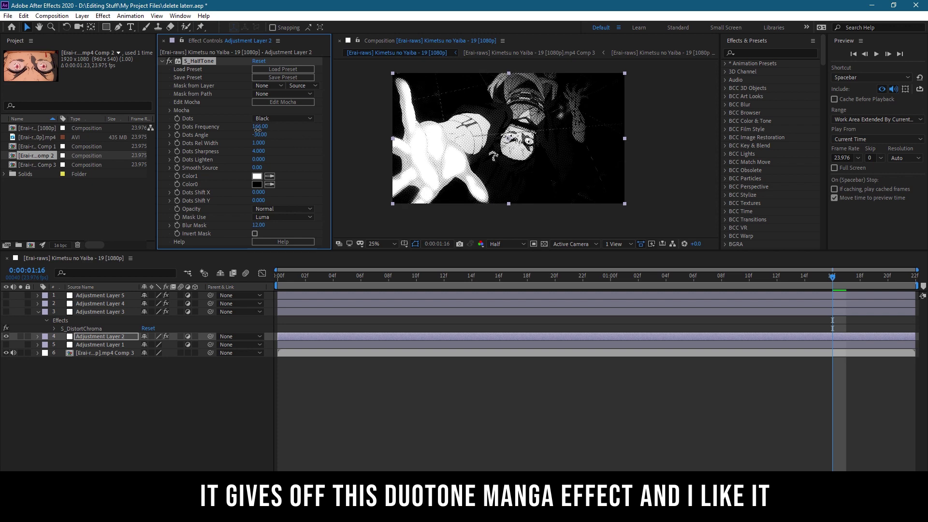
drag(260, 126, 271, 127)
drag(446, 279, 291, 277)
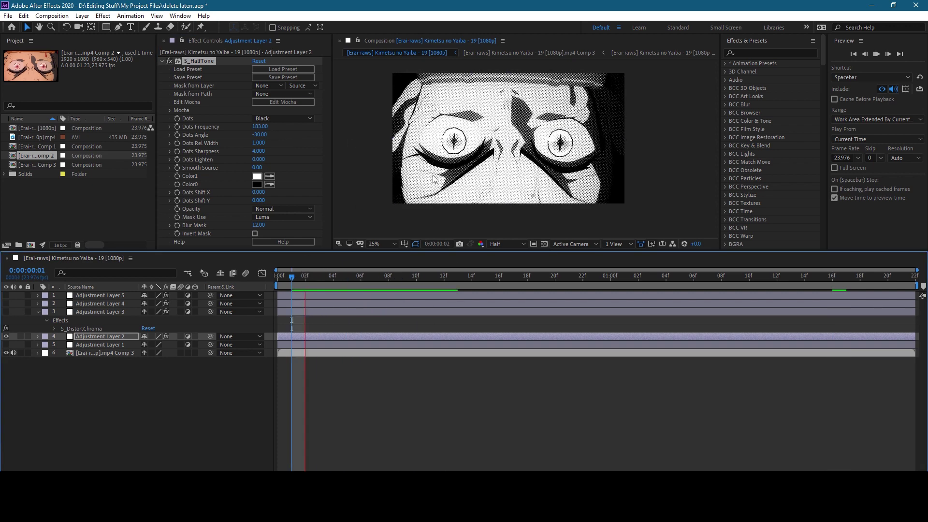
- Compare S_HalfTone on and off, then set Dots Rel Width 1.370, Sharpness 4.000 and finer frequency
click(169, 61)
click(169, 61)
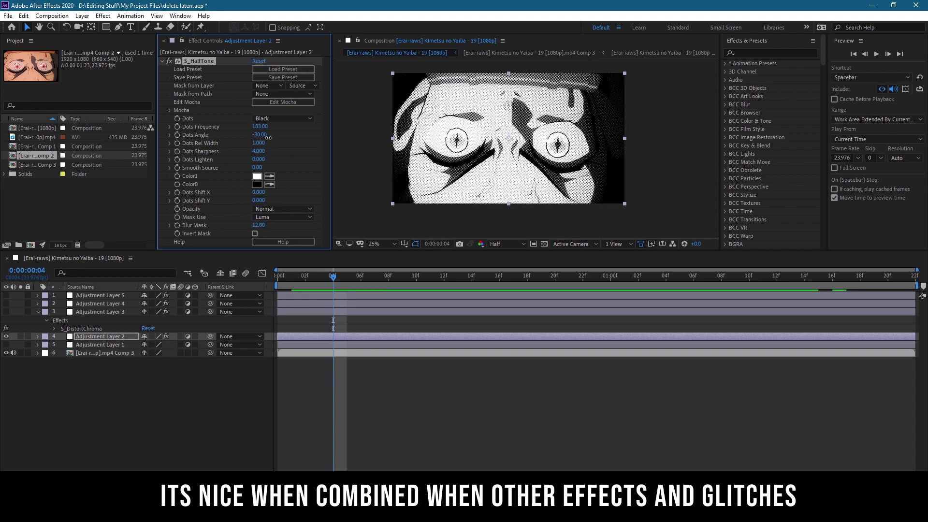
mouse_move(269, 138)
mouse_down()
mouse_move(386, 154)
mouse_move(524, 138)
mouse_up()
key(ctrl+z)
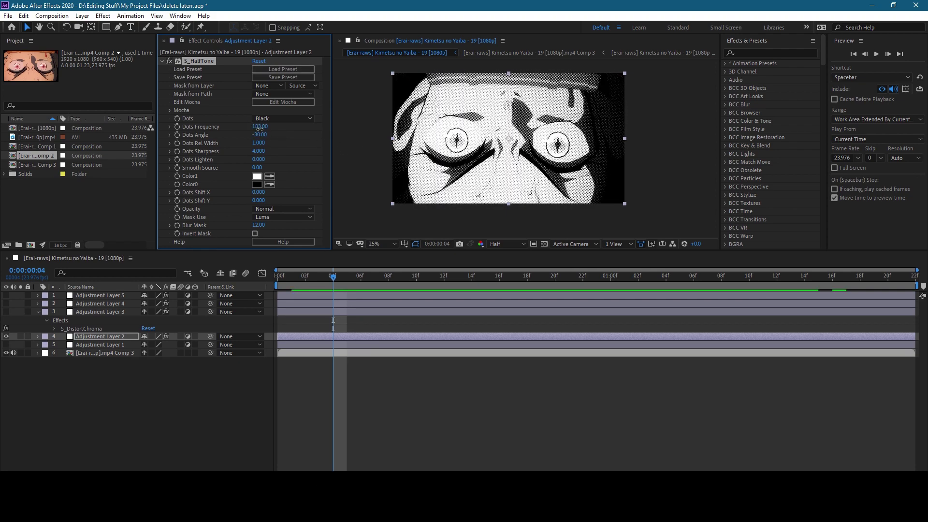
drag(259, 127, 190, 137)
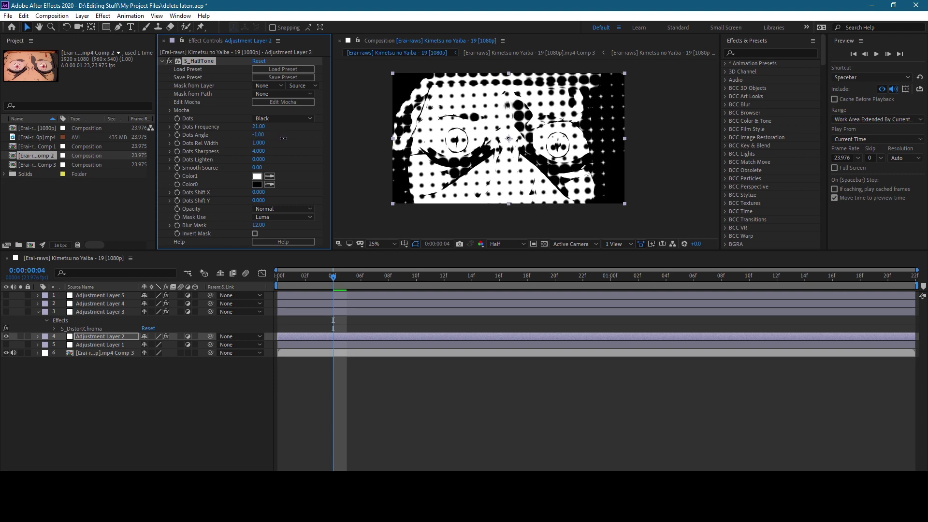
mouse_move(259, 143)
mouse_down()
mouse_move(281, 142)
mouse_move(203, 143)
mouse_up()
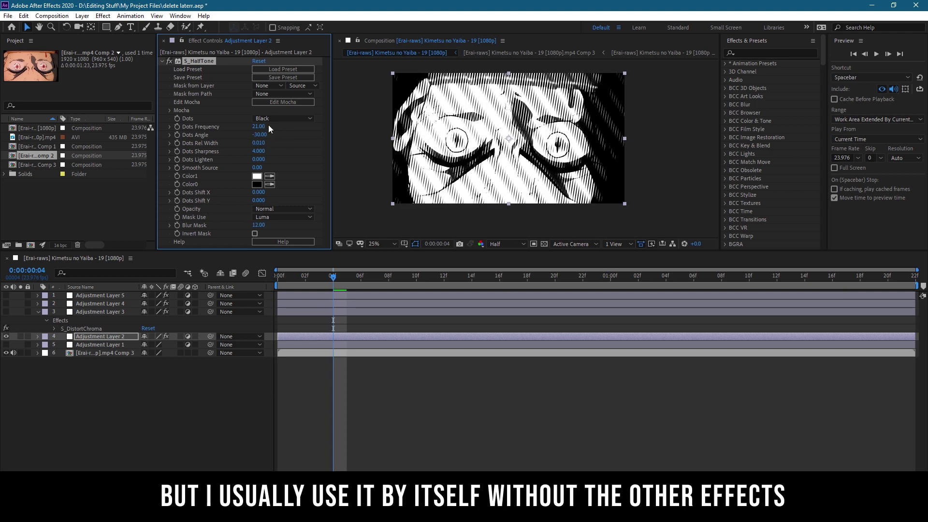
mouse_move(260, 126)
mouse_down()
mouse_move(266, 144)
mouse_move(304, 132)
mouse_move(286, 151)
mouse_up()
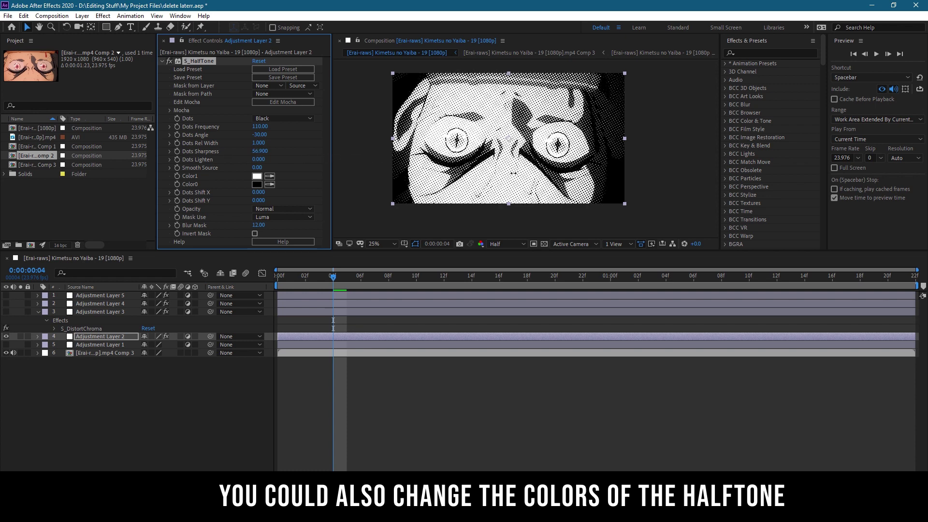
mouse_move(514, 173)
mouse_down()
mouse_move(288, 180)
mouse_move(347, 167)
mouse_move(285, 172)
mouse_move(461, 180)
mouse_move(257, 177)
mouse_up()
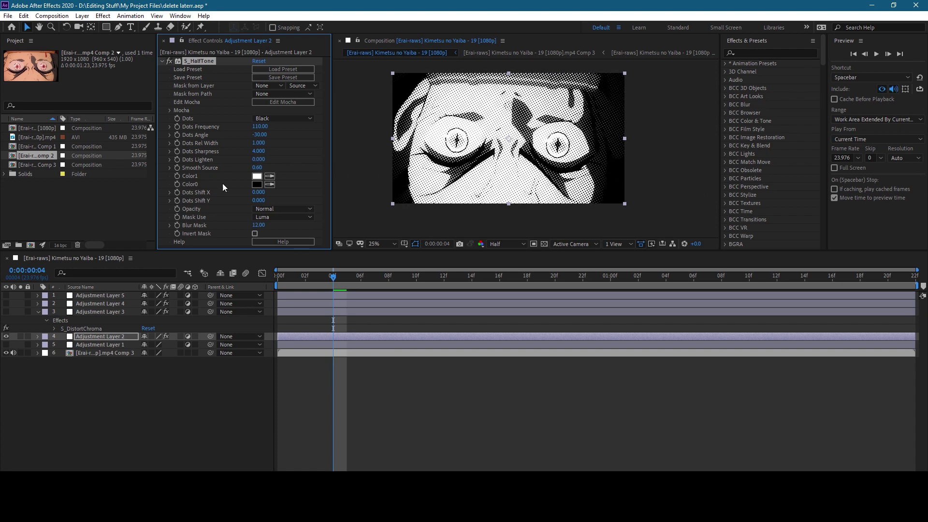
- Try red for Color1 and Color0, then revert both to their original colours
click(257, 176)
click(561, 197)
key(ctrl+z)
click(257, 185)
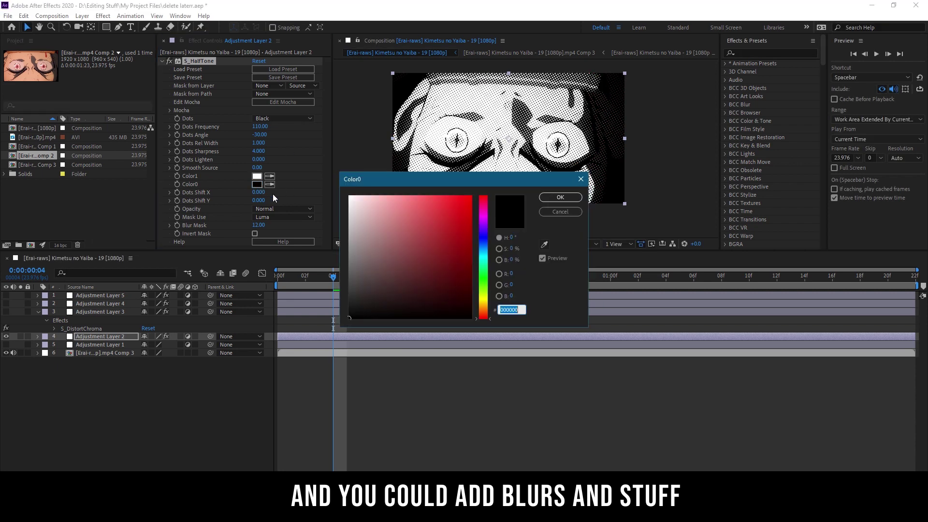
click(471, 196)
click(560, 197)
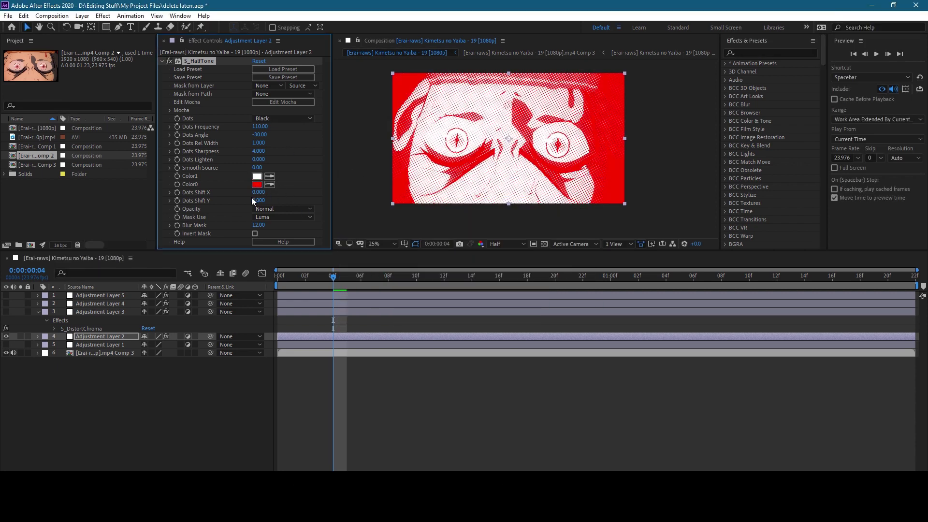
key(ctrl+z)
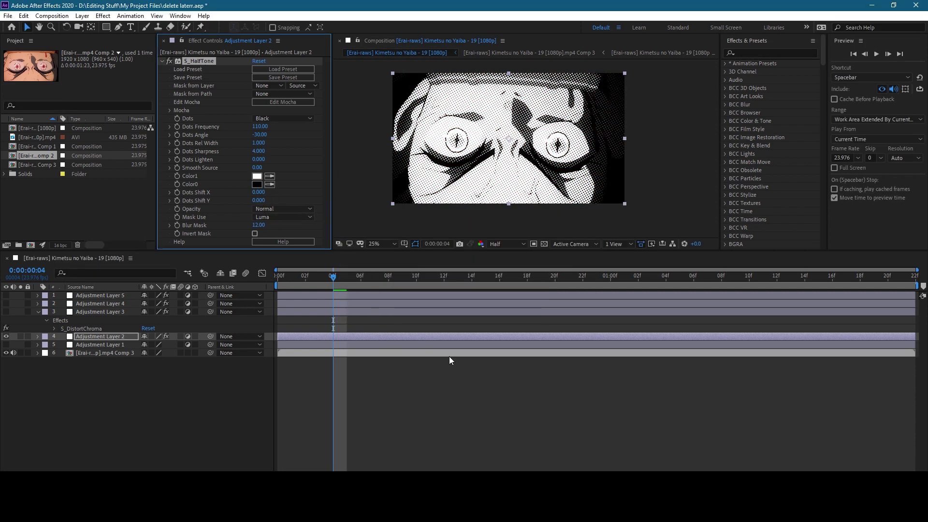
- Hide Adjustment Layers 1 and 2, enable Adjustment Layer 3, and preview its S_DistortChroma
drag(6, 345, 6, 337)
click(99, 312)
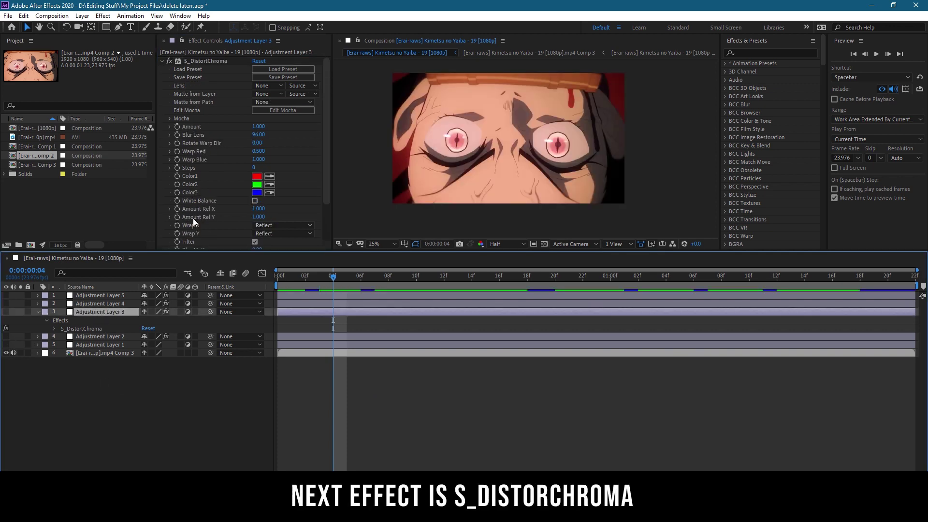
click(5, 312)
key(space)
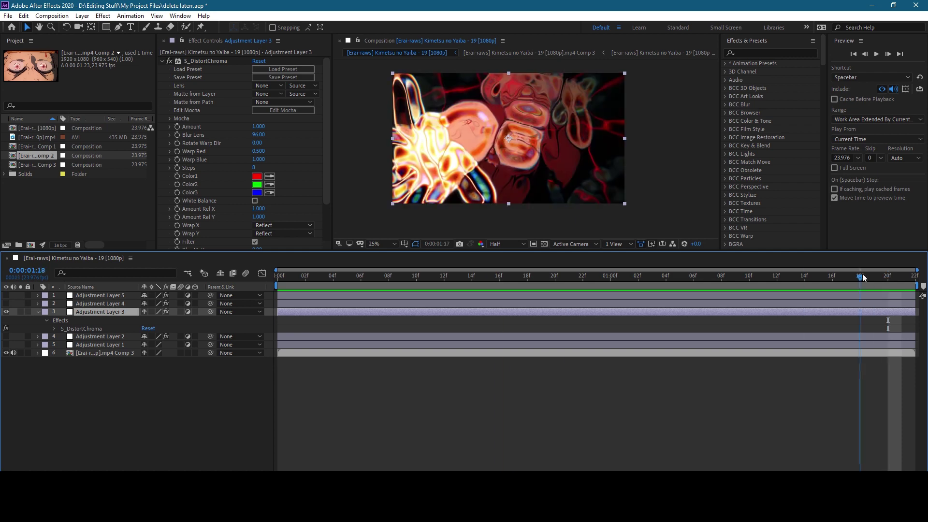
key(space)
key(Home)
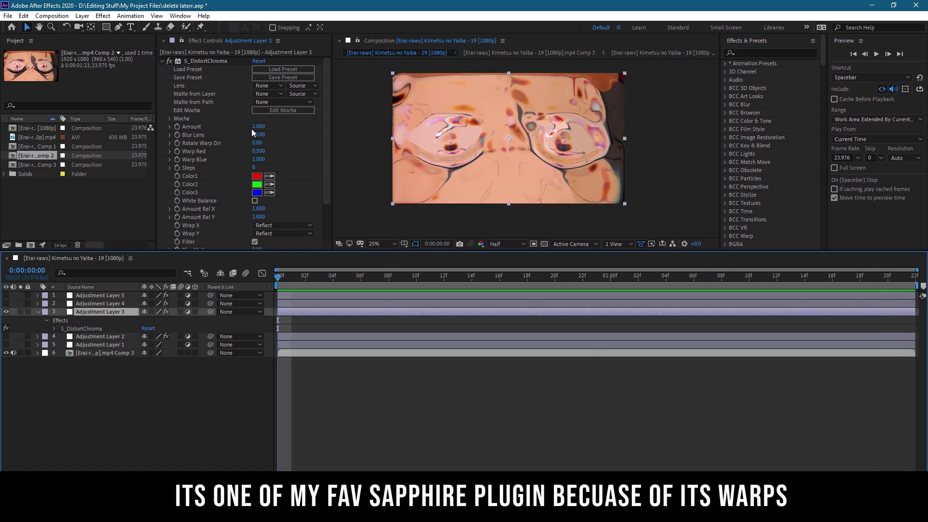
- Keep Amount unchanged, set Blur Lens to 2636 and rotate the warp direction to 307
drag(252, 127, 192, 184)
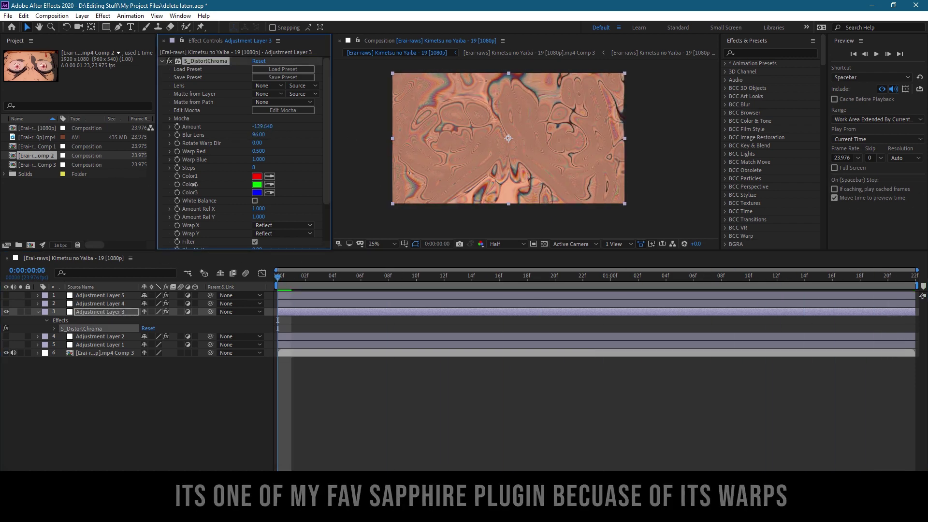
key(ctrl+z)
drag(259, 135, 418, 266)
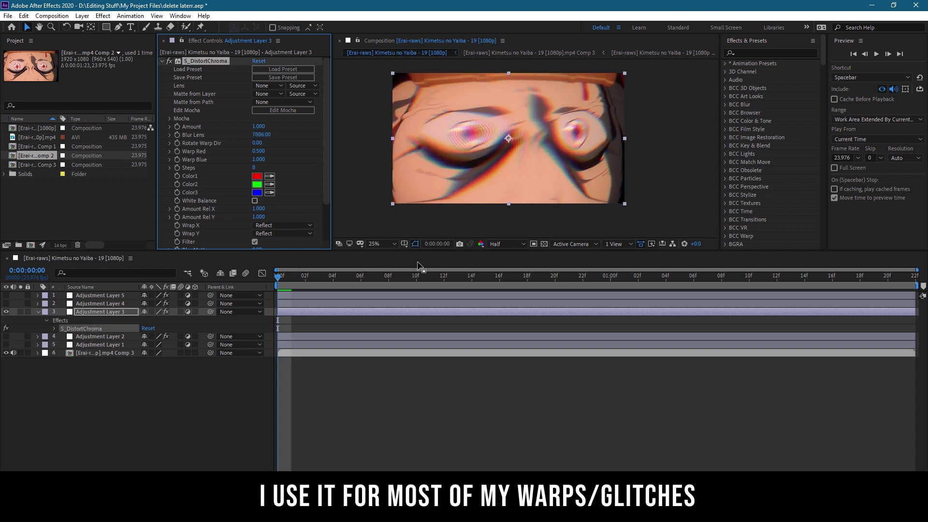
drag(257, 135, 367, 130)
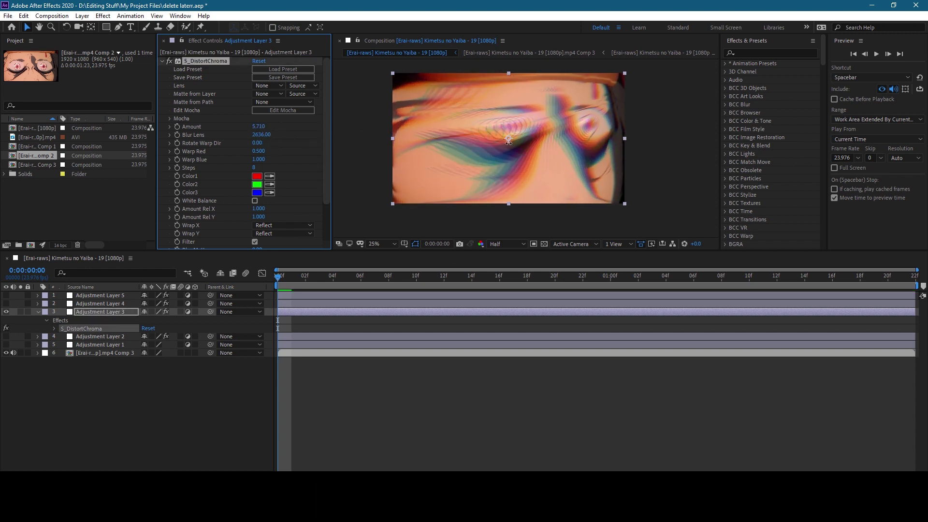
mouse_move(255, 143)
mouse_down()
mouse_move(413, 148)
mouse_move(255, 143)
mouse_up()
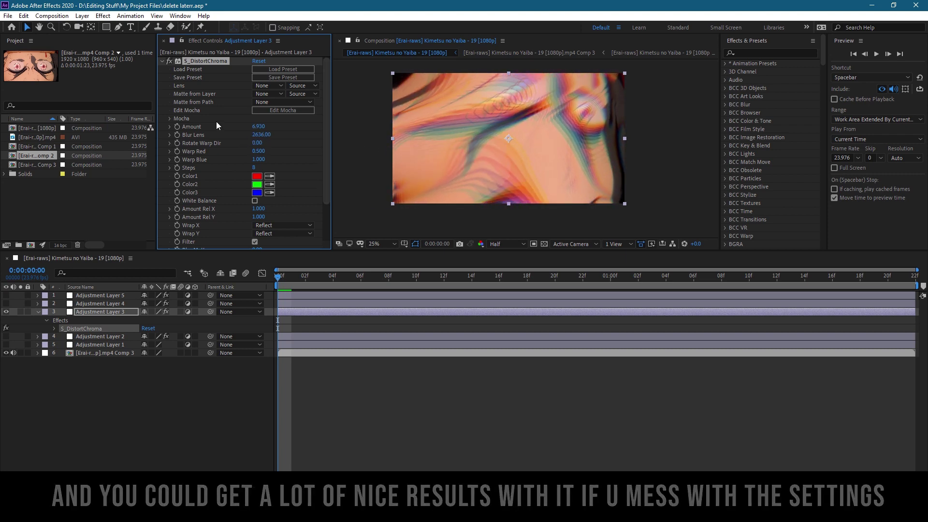
- Reveal the Amount keyframes and set Amount to 0 at frame 10
key(u)
key(shift+Page_Down)
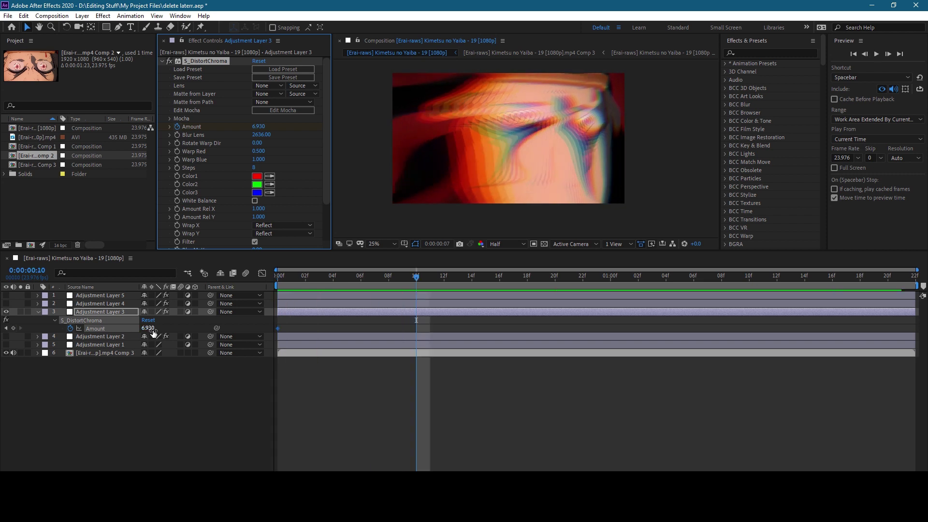
click(147, 328)
text(0)
key(Return)
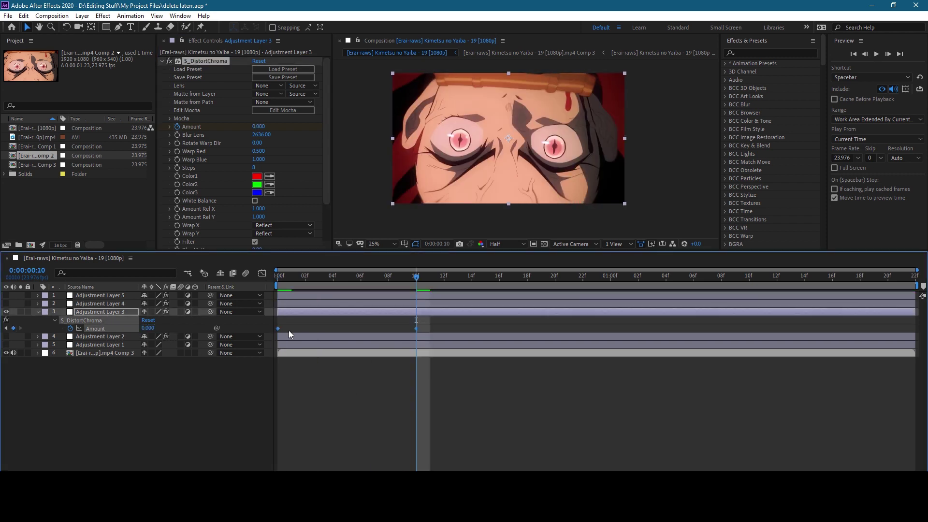
- Steepen the Amount curve in the Graph Editor so it drops sharply, then preview
click(262, 273)
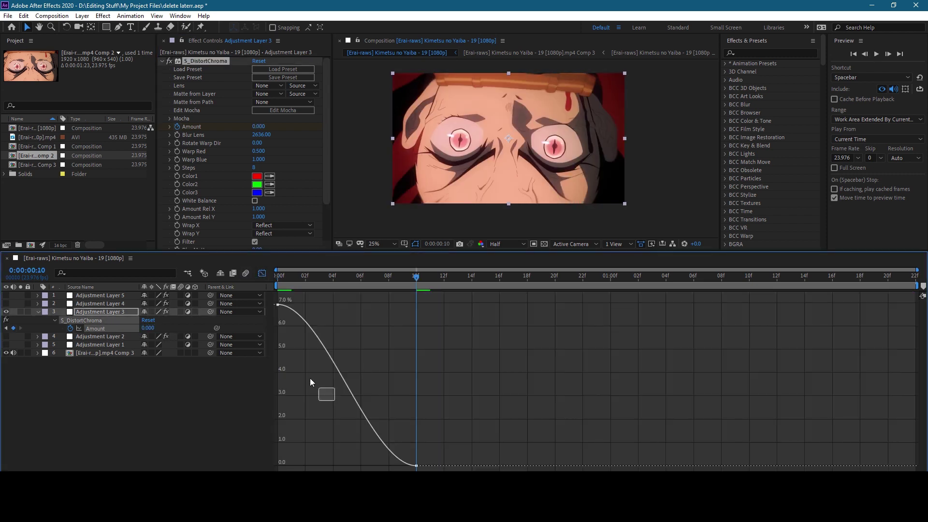
drag(281, 430, 281, 466)
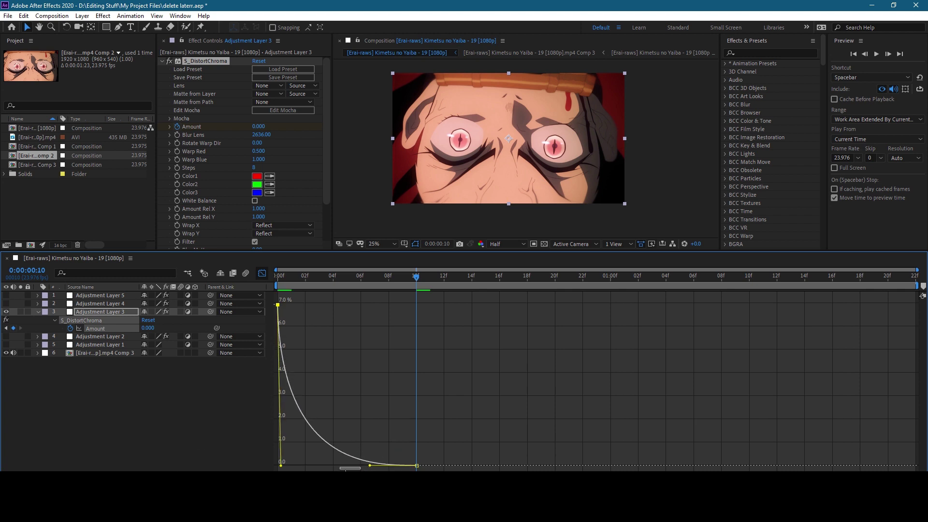
drag(345, 470, 326, 470)
key(space)
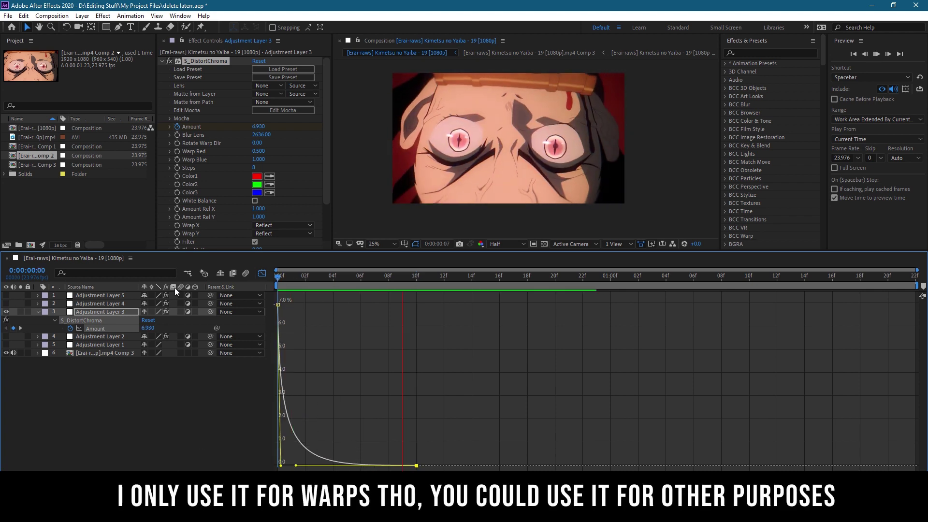
click(262, 273)
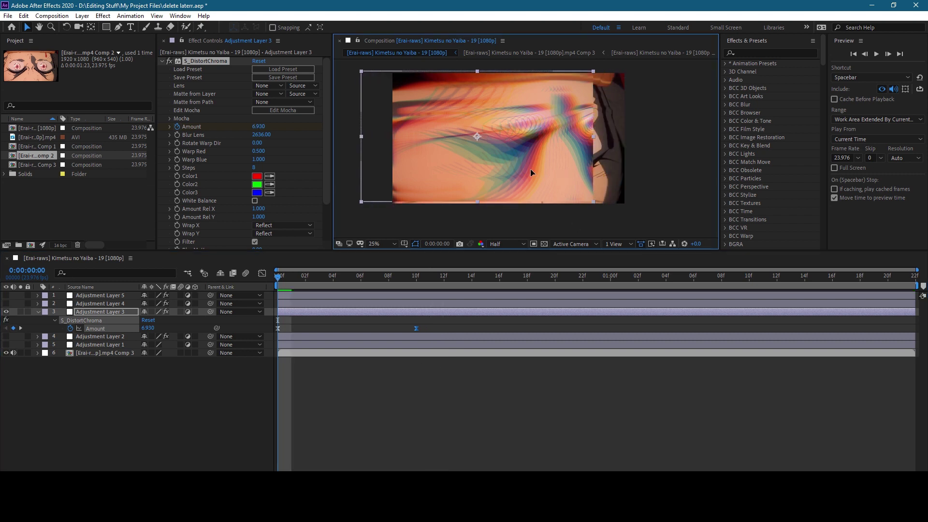
key(F2)
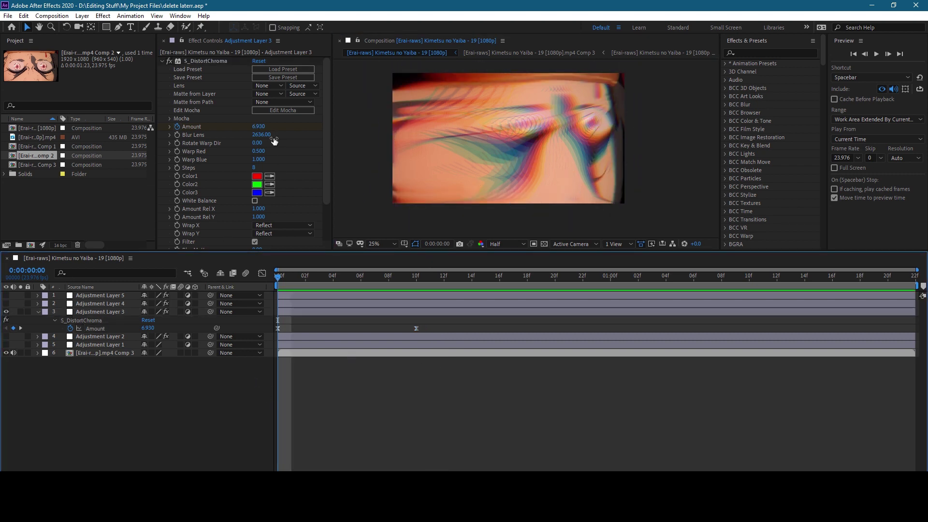
- Rotate the warp direction to 177 and test a low Steps value of 3
mouse_move(274, 141)
mouse_down()
mouse_move(414, 156)
mouse_move(352, 150)
mouse_up()
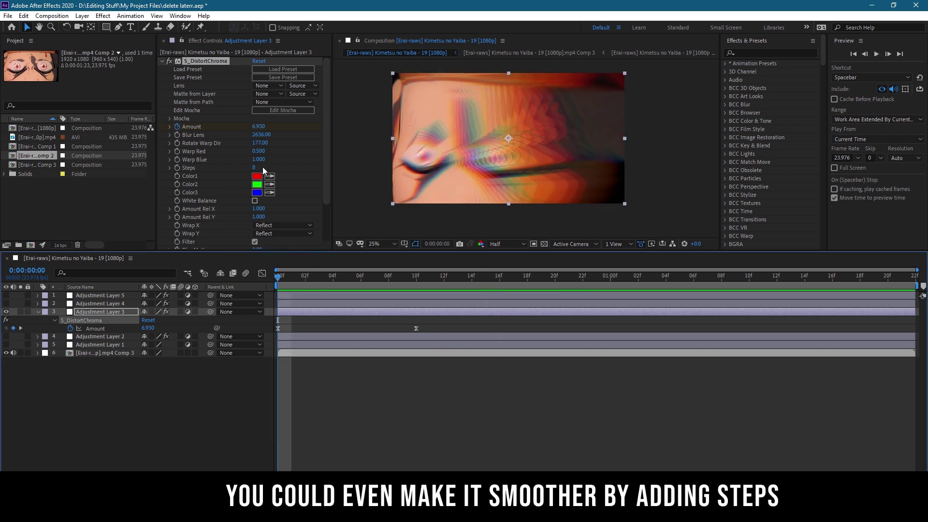
drag(252, 167, 346, 173)
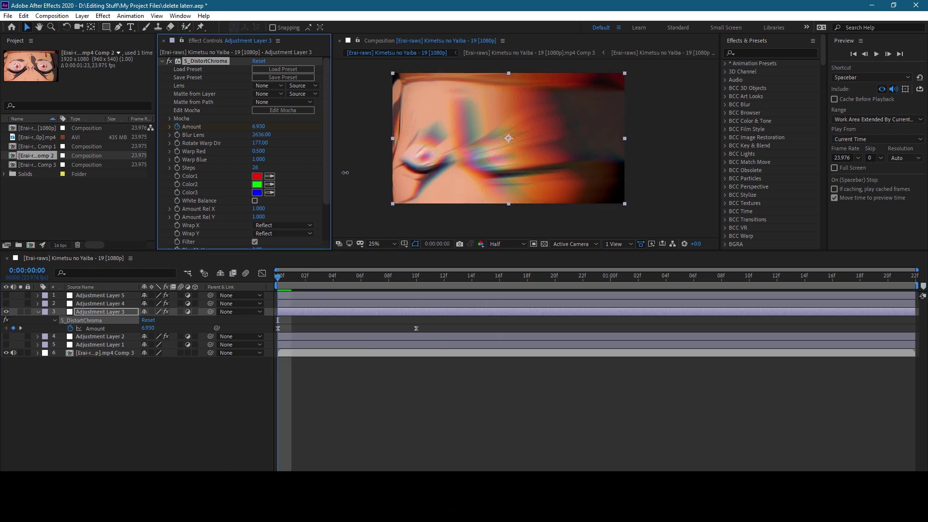
scroll(449, 145, up, 1)
scroll(531, 144, up, 1)
key(ctrl+z)
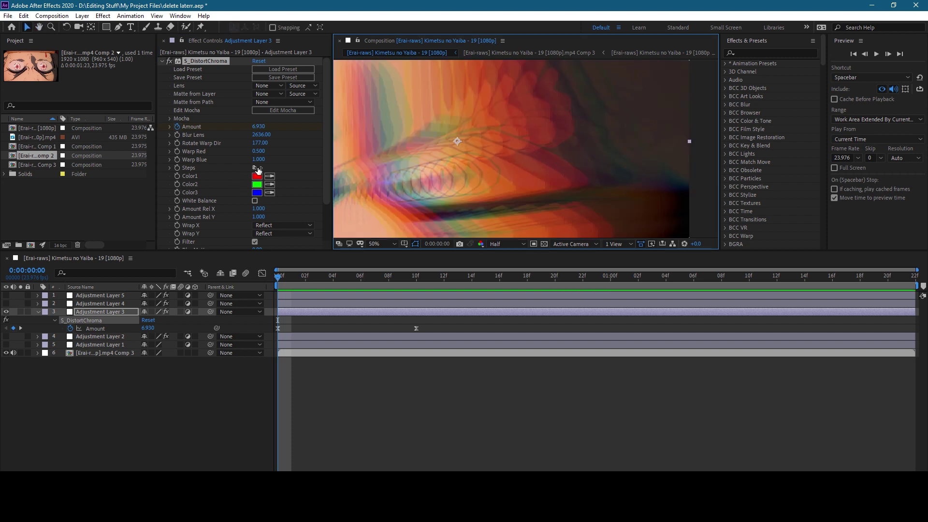
drag(256, 168, 230, 175)
- Raise Steps to 23 for a smoother smear and preview the result at 25%
key(space)
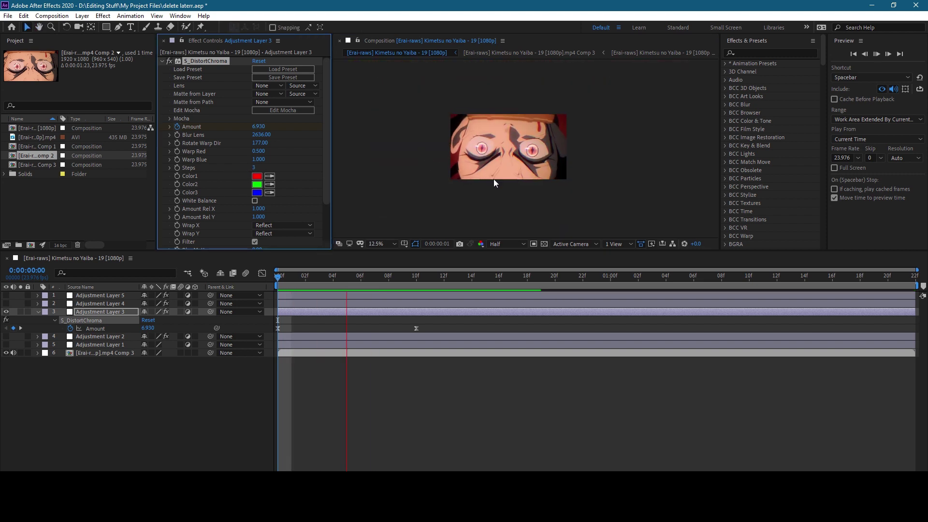
key(space)
drag(253, 167, 340, 175)
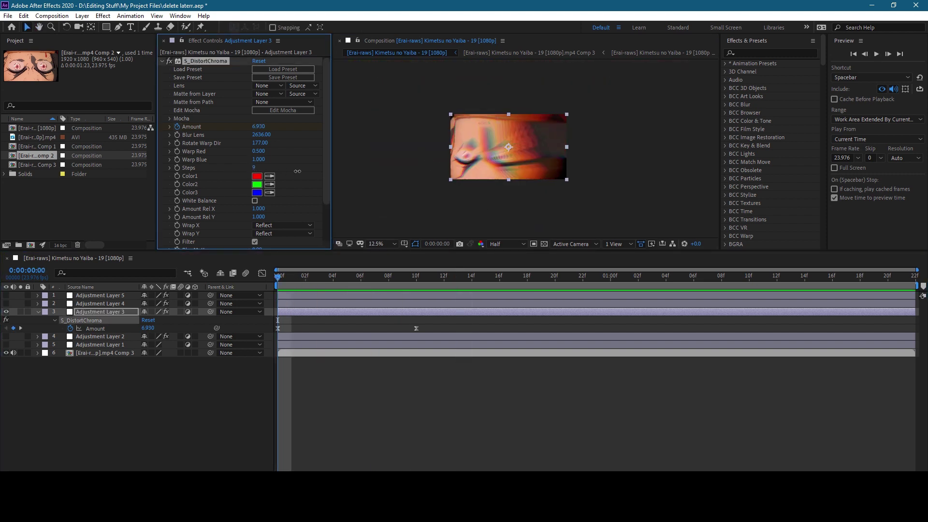
key(period)
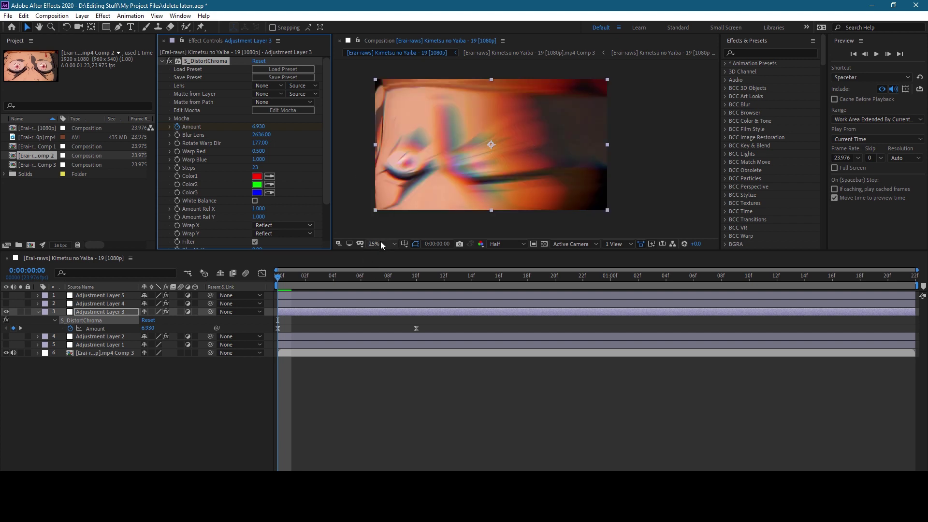
key(space)
key(space)
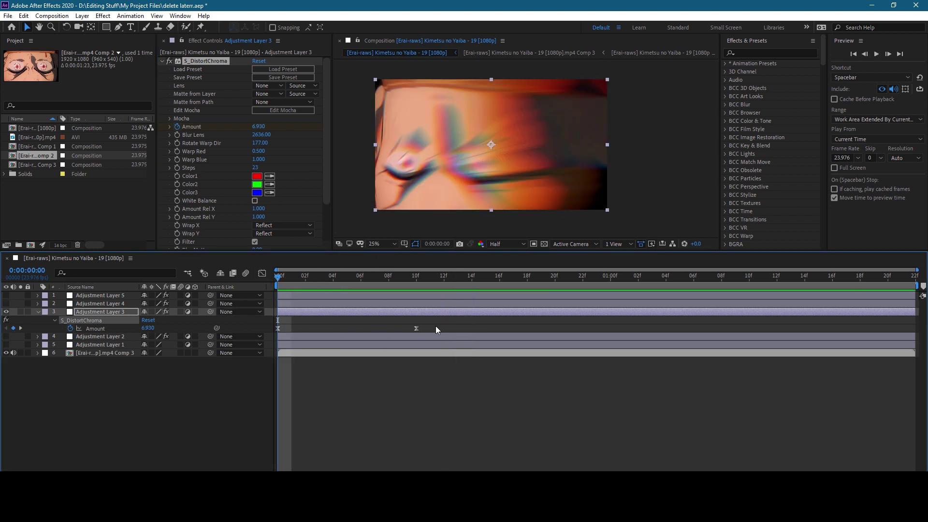
click(262, 273)
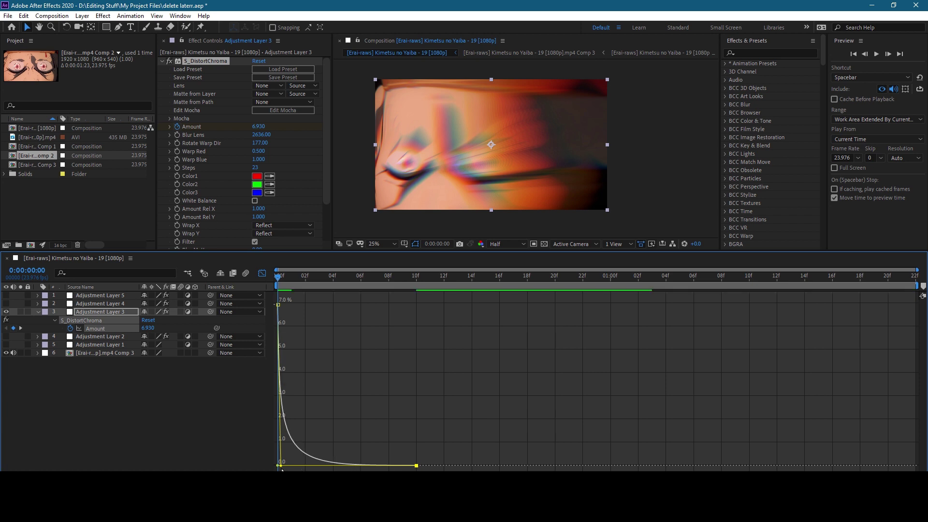
- Drag the Amount curve's handle so it dips below zero and preview the overshoot
drag(296, 466, 295, 410)
key(space)
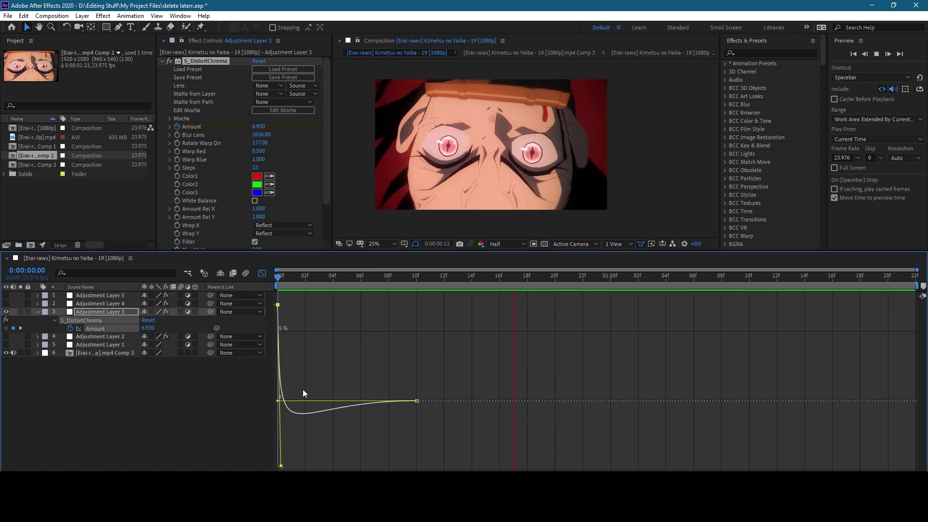
key(space)
click(305, 276)
key(space)
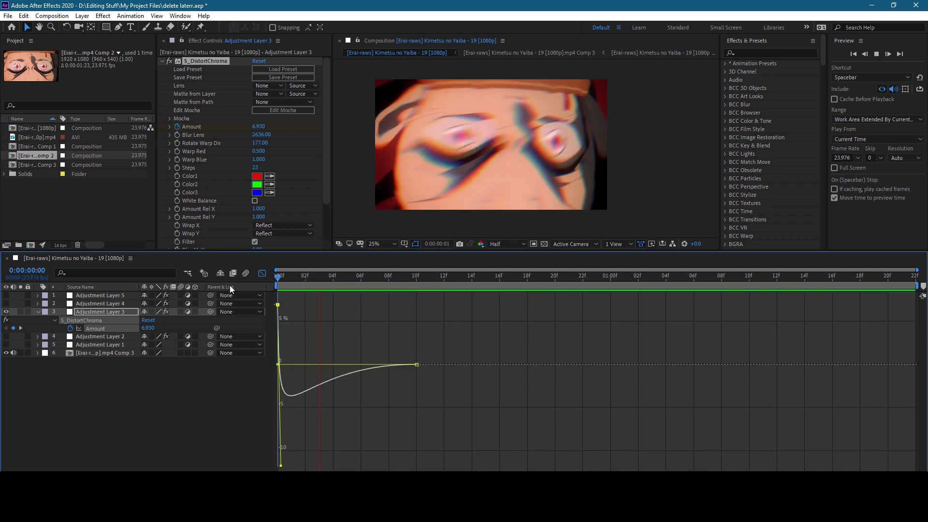
click(262, 273)
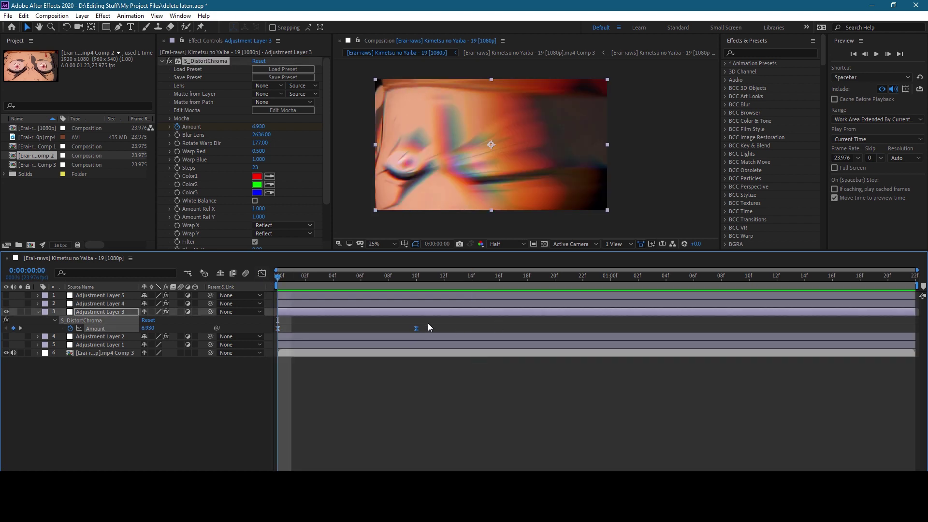
- Readjust the Bezier handles to restore the below-zero dip and preview the final falloff
click(261, 273)
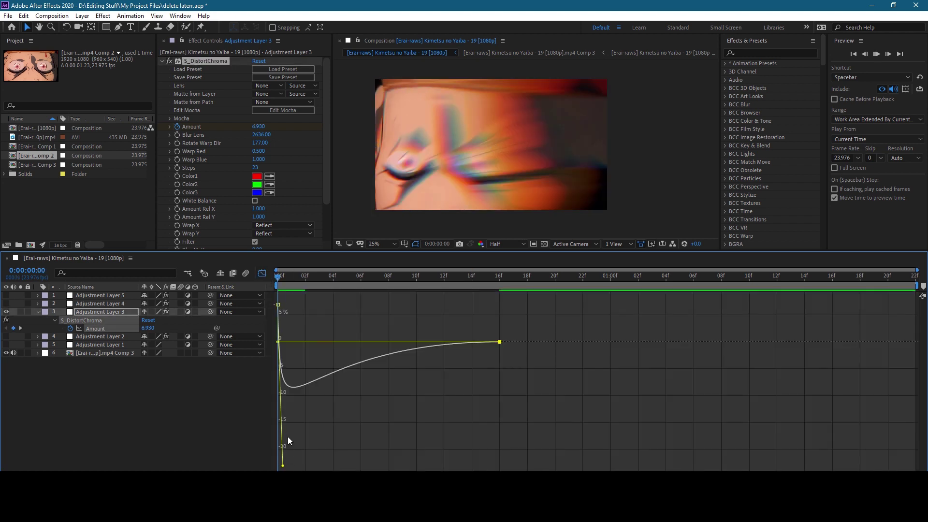
key(space)
mouse_move(283, 466)
mouse_down()
mouse_move(290, 296)
mouse_move(282, 464)
mouse_up()
click(291, 276)
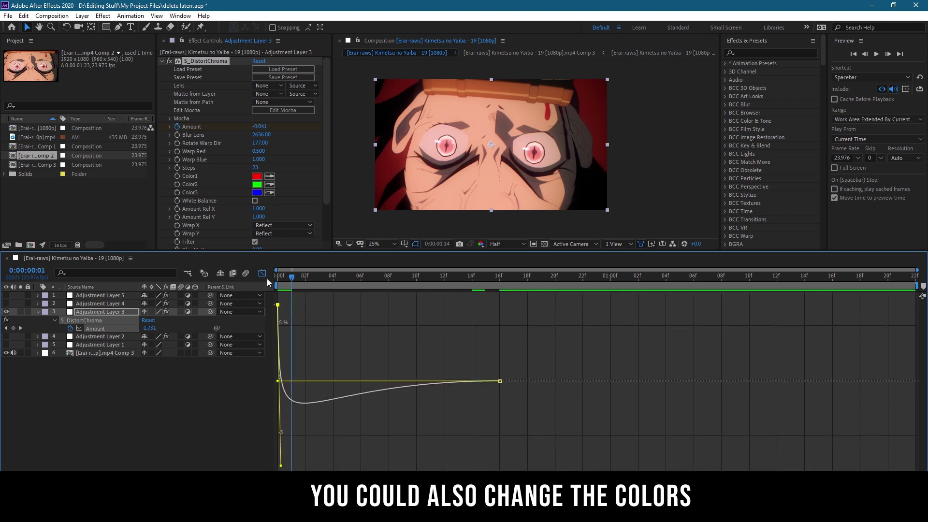
key(space)
click(261, 274)
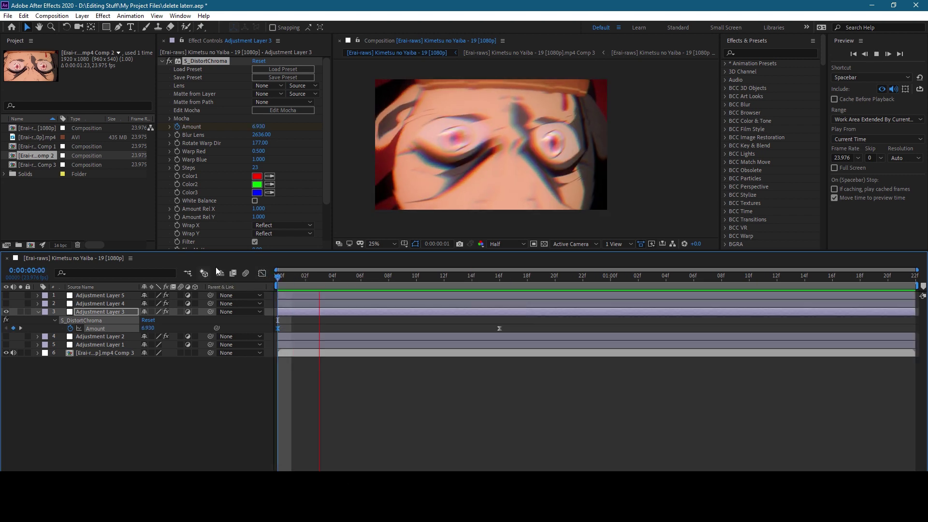
- Set S_DistortChroma's Color2 to white and Color3 to yellow FFEA00
click(257, 184)
drag(411, 242, 287, 173)
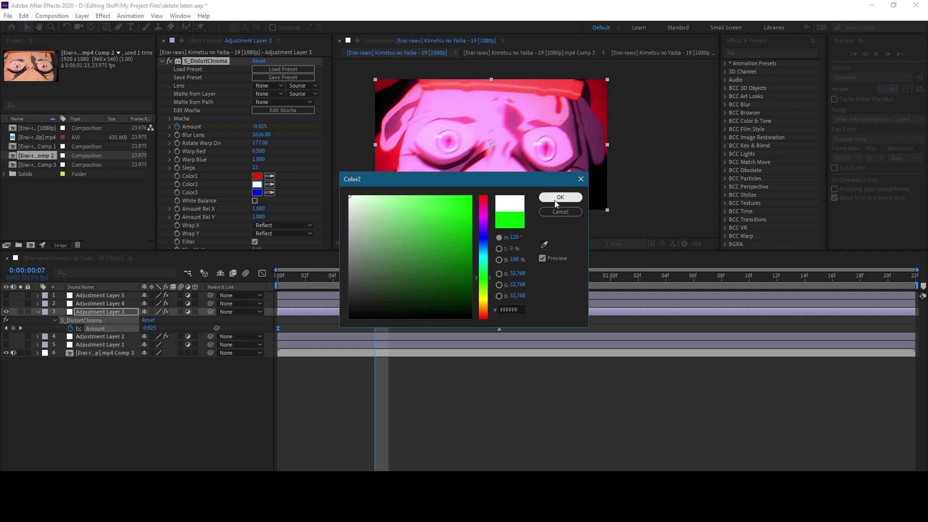
click(560, 197)
click(257, 193)
click(478, 300)
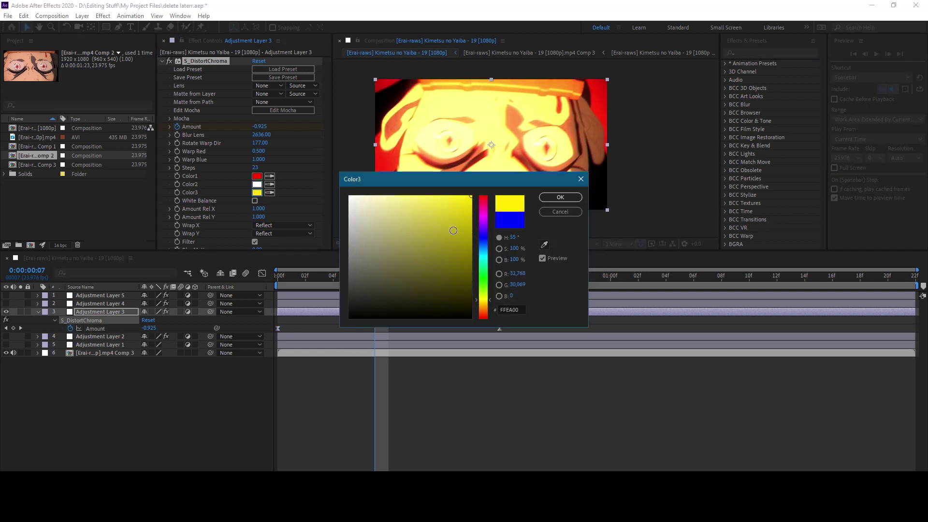
click(560, 197)
- Preview the new colours from the first frame, comparing with the chroma effect toggled off and on
drag(320, 281, 268, 303)
key(space)
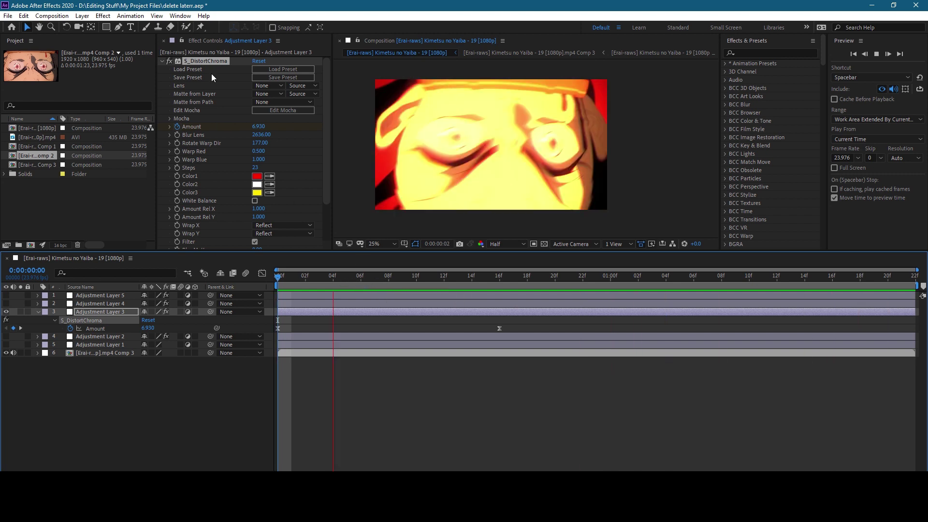
key(space)
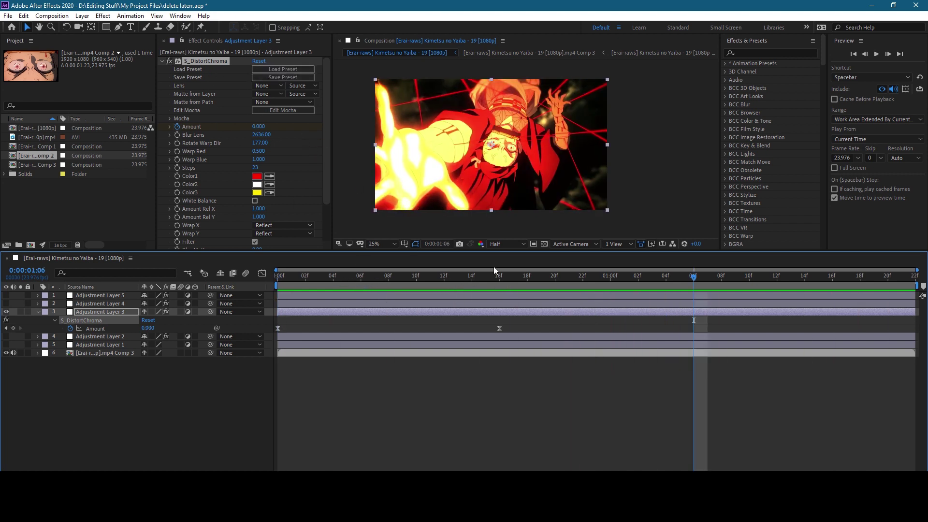
click(170, 59)
click(169, 59)
click(169, 59)
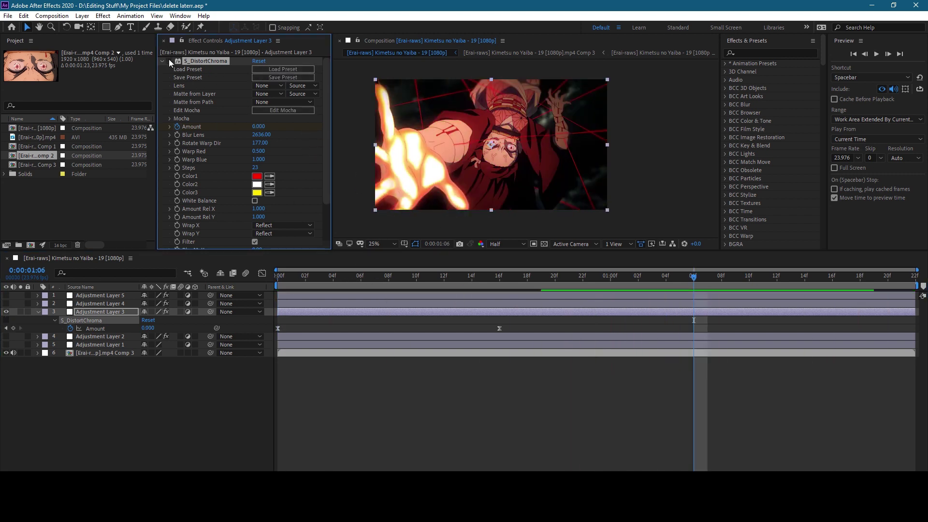
click(170, 59)
- Change Color2 to dark red, then delete S_DistortChroma and bring up the quick effect search
click(257, 185)
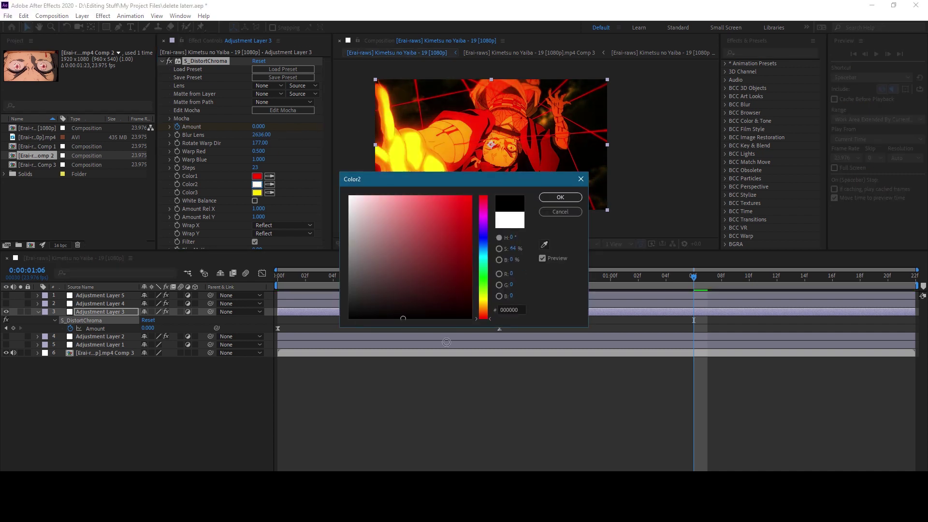
click(560, 198)
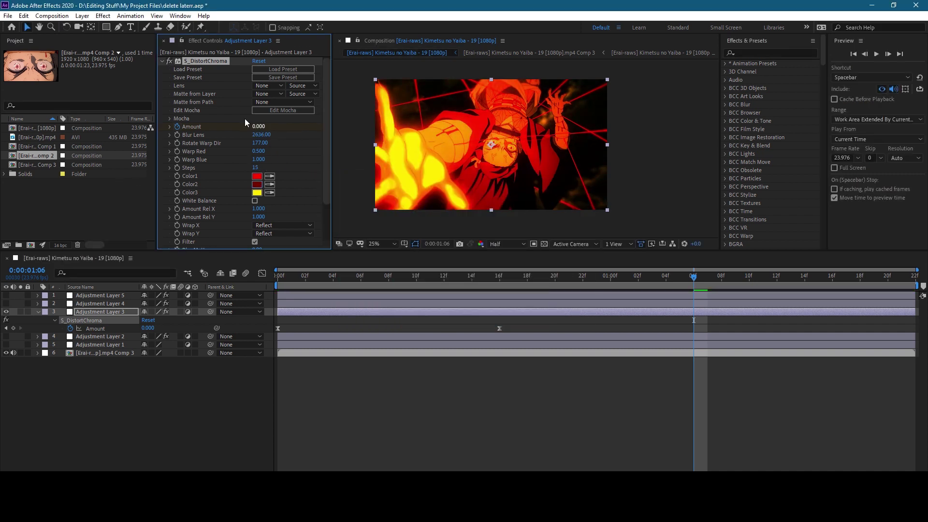
key(Delete)
key(ctrl+space)
- Reapply S_DistortChroma via the 'distor' effect search and return to the composition start
text(distor)
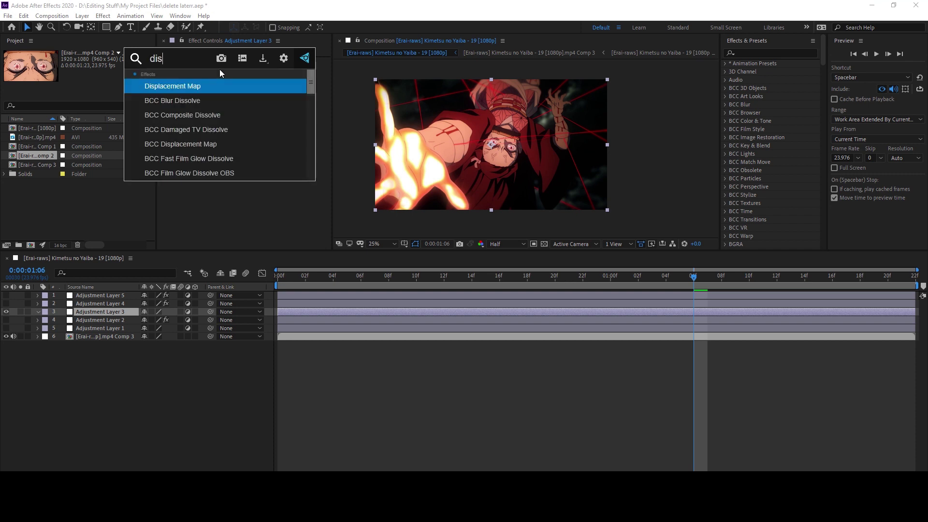
key(Down)
key(Down)
key(Down)
key(Down)
key(Return)
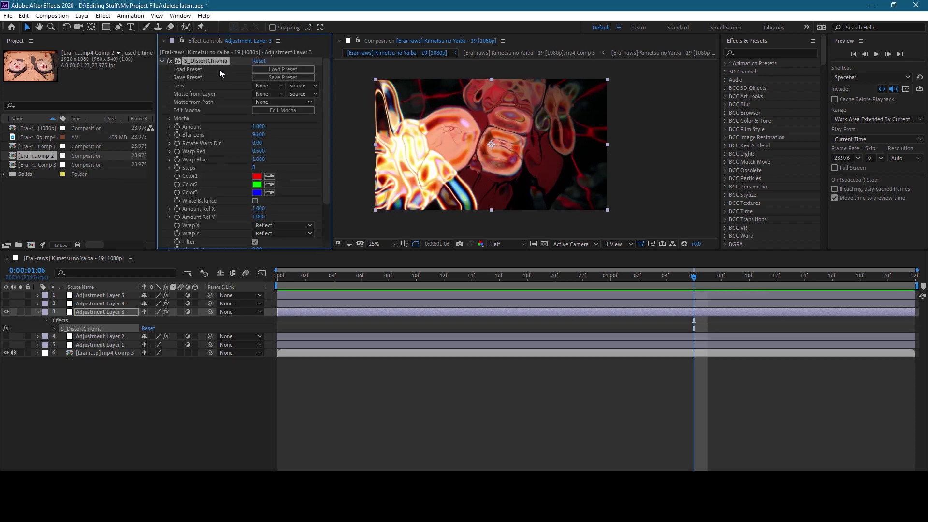
key(Home)
- Set S_DistortChroma's Amount to -0.100 and Blur Lens to 350
drag(265, 141, 354, 236)
key(space)
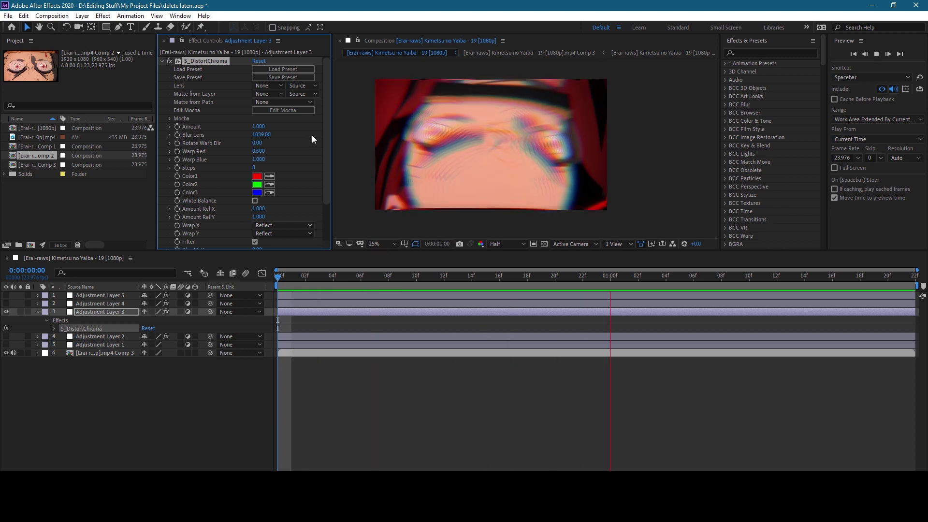
drag(262, 135, 162, 142)
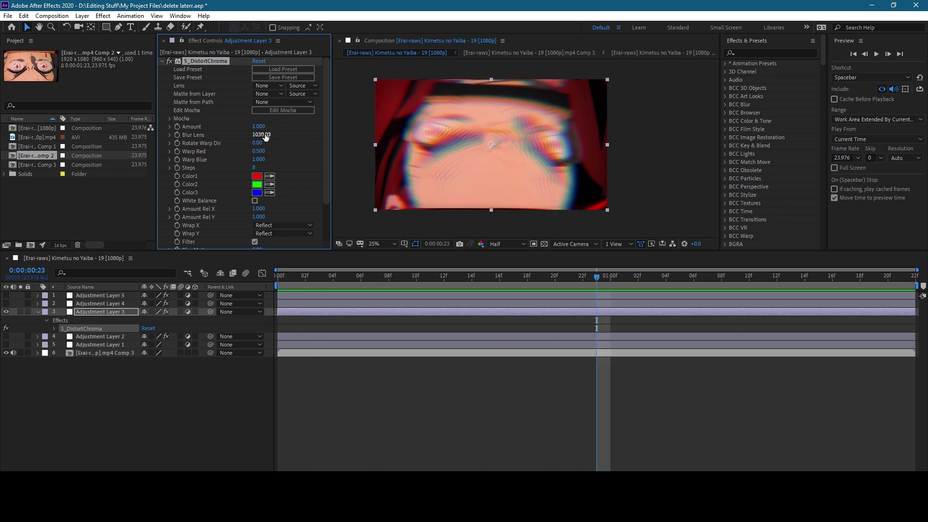
key(ctrl+z)
click(259, 126)
text(0)
key(Return)
drag(259, 126, 256, 135)
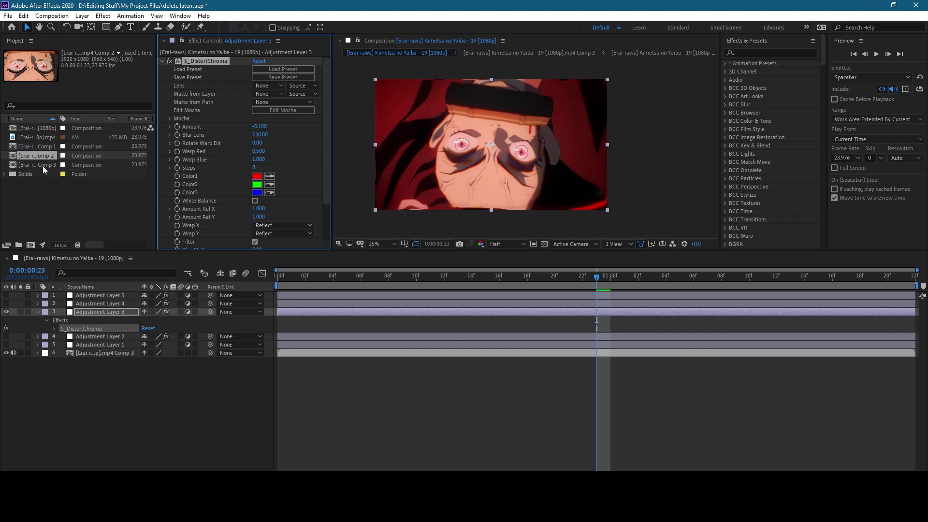
mouse_move(259, 126)
mouse_down()
mouse_move(293, 142)
mouse_move(269, 153)
mouse_up()
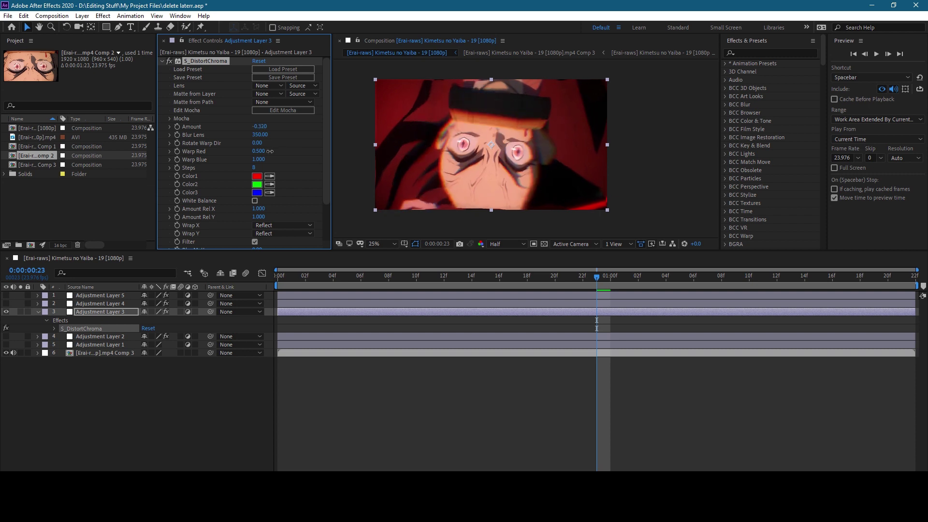
- Try Amount Rel X and Rel Y changes, undo both, and deselect Adjustment Layer 3
scroll(269, 153, down, 1)
drag(260, 187, 726, 195)
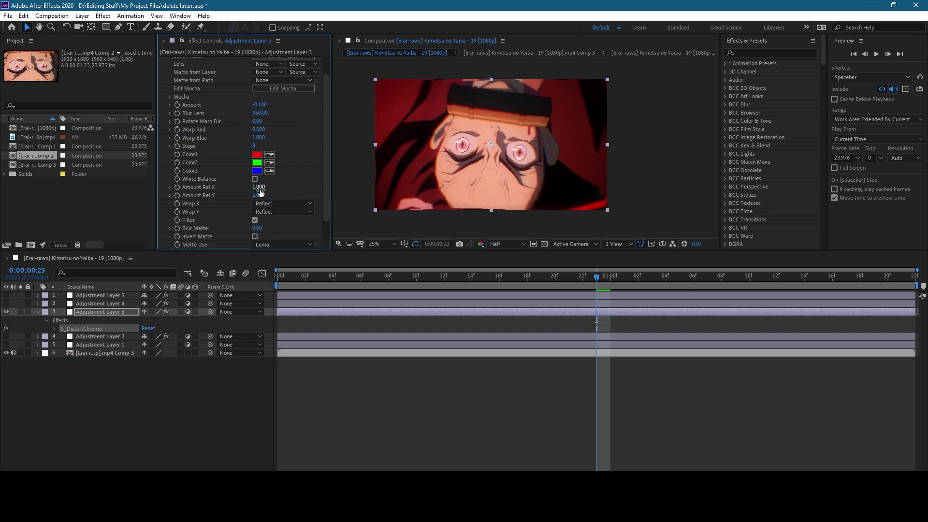
key(ctrl+z)
drag(258, 195, 192, 196)
key(ctrl+z)
scroll(259, 179, up, 1)
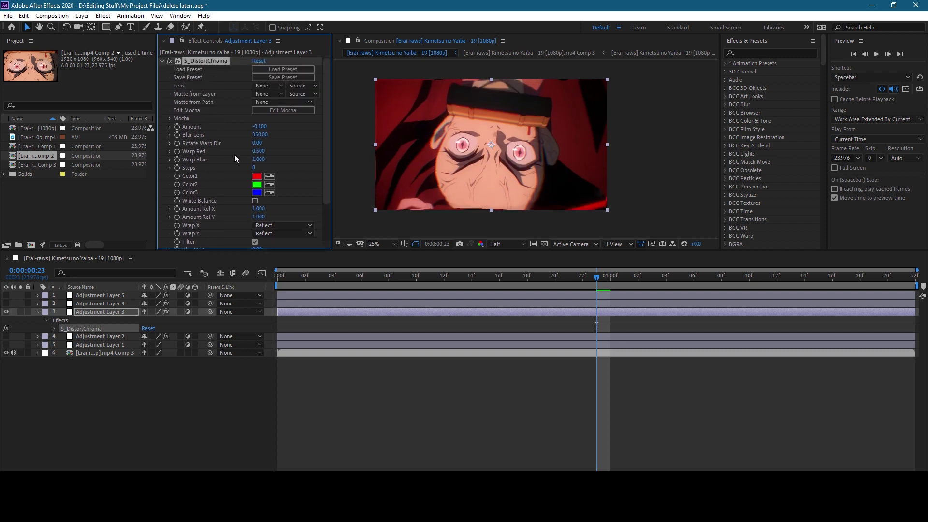
click(340, 378)
- Hide Adjustment Layer 3, make Adjustment Layer 4 visible, and preview its Bokeh blur
click(7, 312)
click(111, 304)
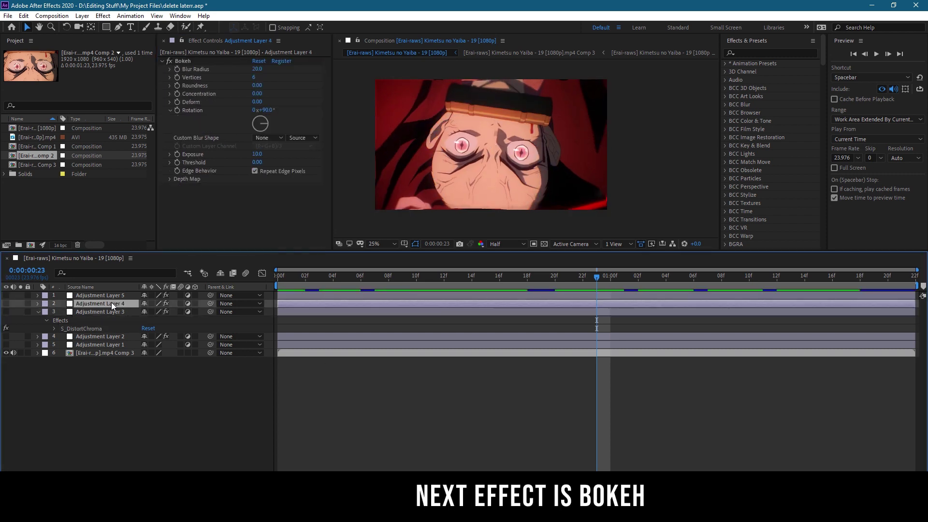
click(331, 279)
key(space)
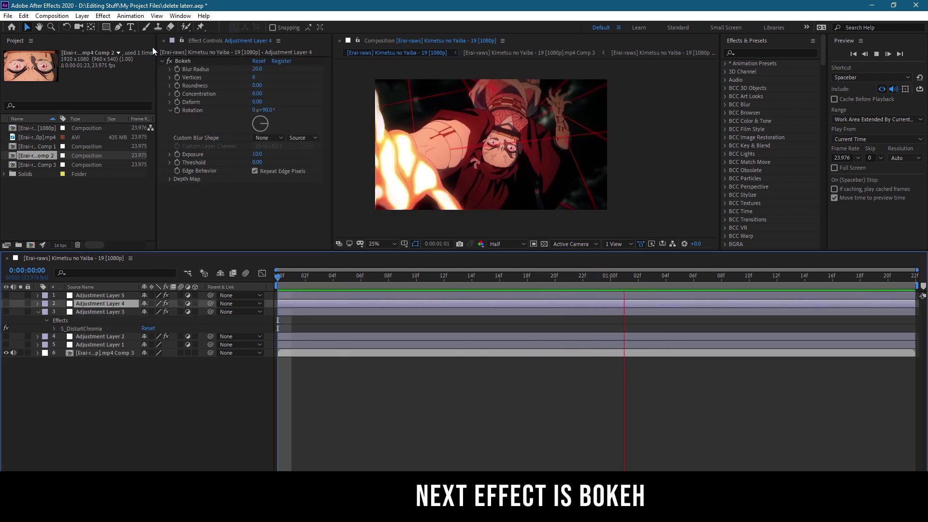
click(169, 58)
click(6, 304)
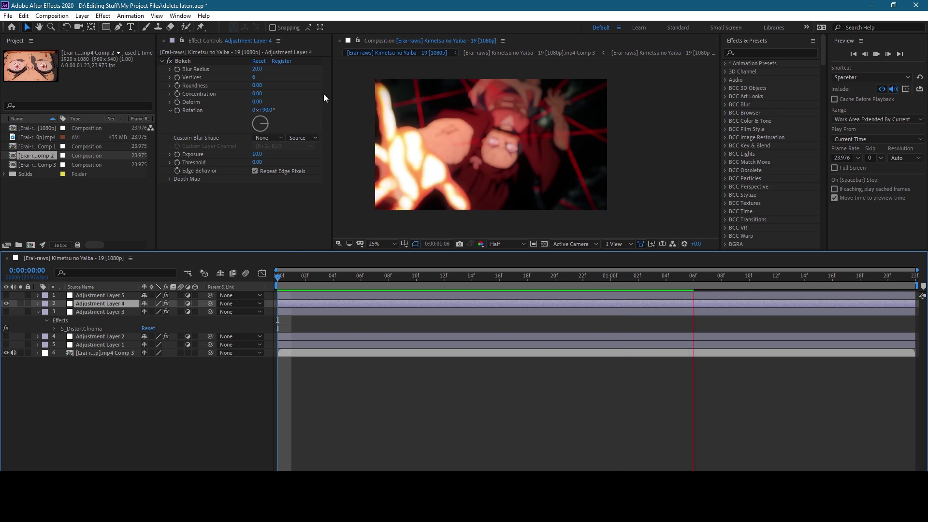
click(169, 60)
- Set the viewer magnification to 33.3% and turn the Bokeh effect back on
scroll(492, 156, up, 2)
scroll(512, 155, left, 5)
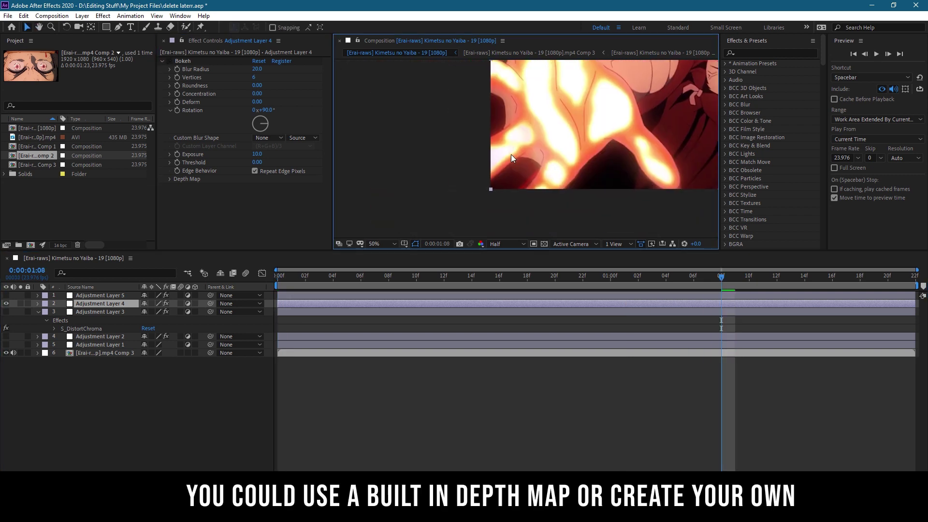
scroll(459, 184, right, 10)
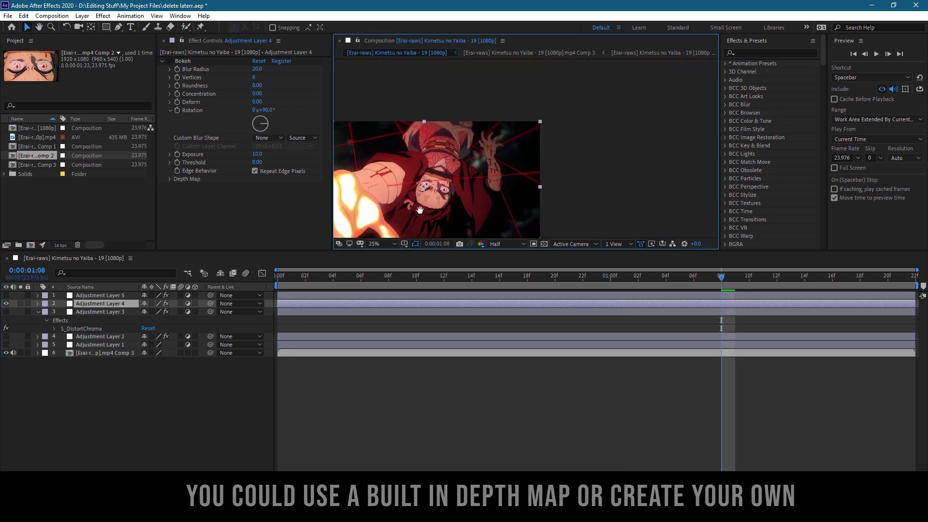
scroll(508, 196, up, 4)
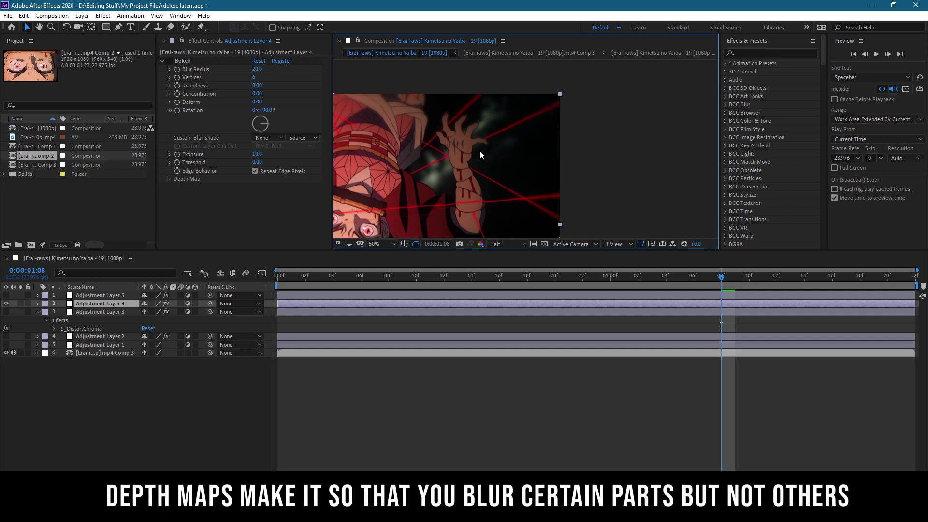
scroll(520, 145, down, 2)
click(394, 243)
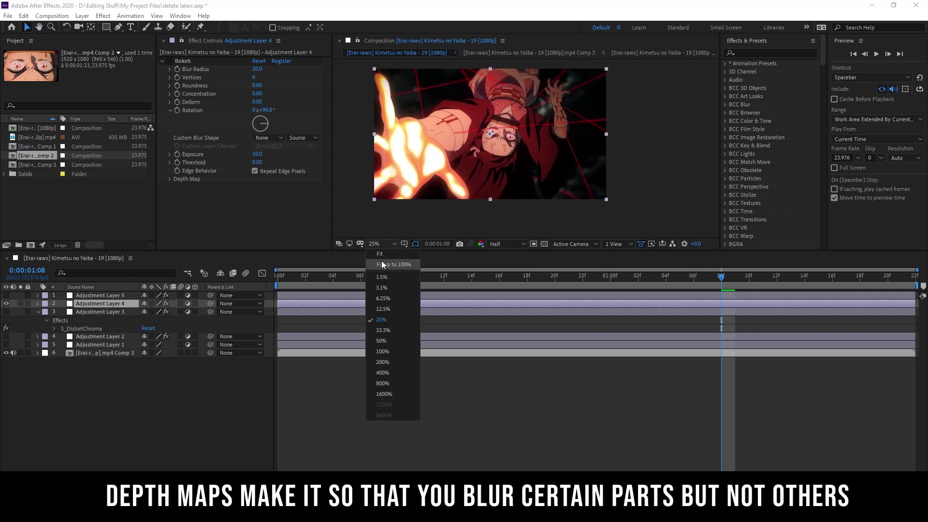
click(394, 312)
click(168, 61)
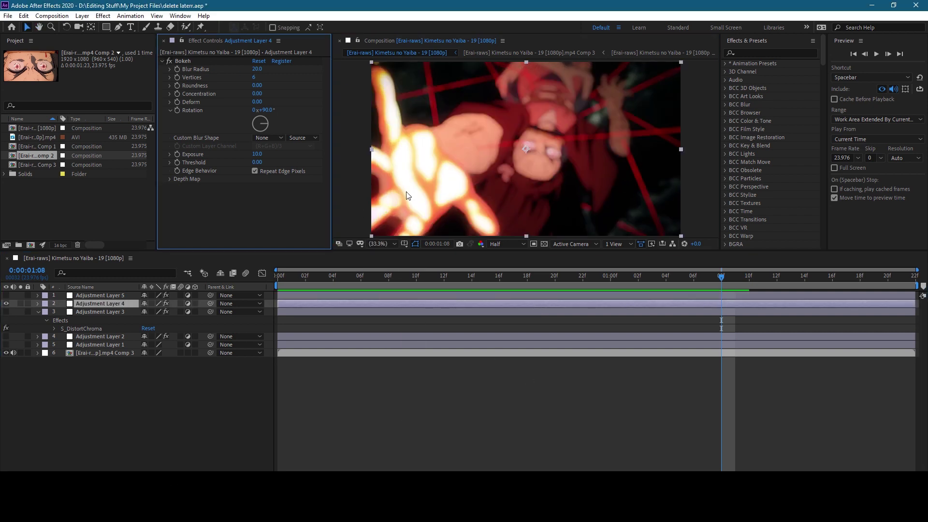
- Test Bokeh Vertices 10, Blur Radius 71 and Concentration -0.99, then undo back to the defaults
drag(257, 77, 263, 77)
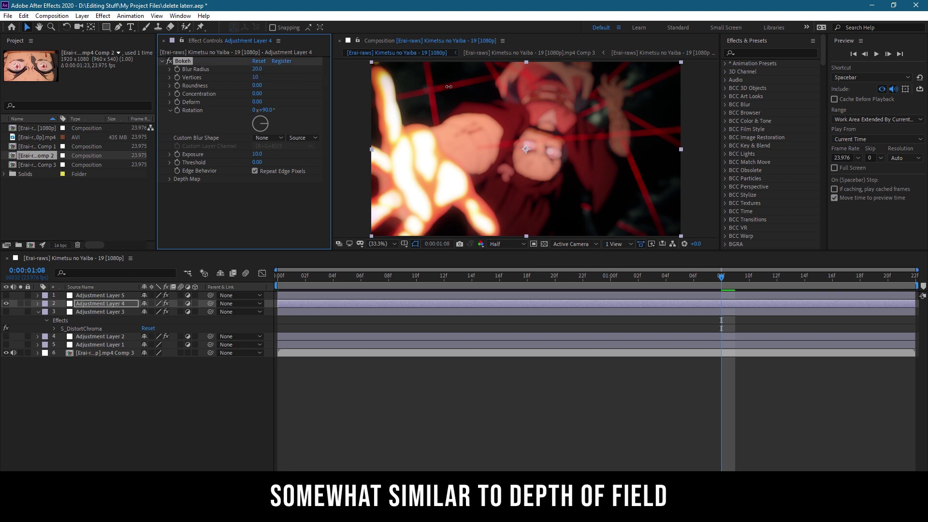
mouse_move(436, 88)
mouse_down()
mouse_move(279, 72)
mouse_move(242, 78)
mouse_up()
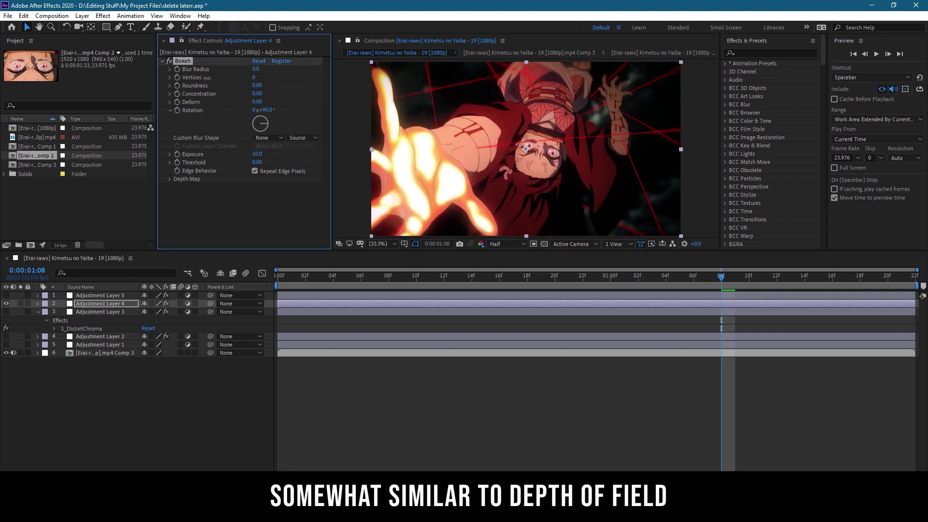
key(ctrl+z)
key(ctrl+z)
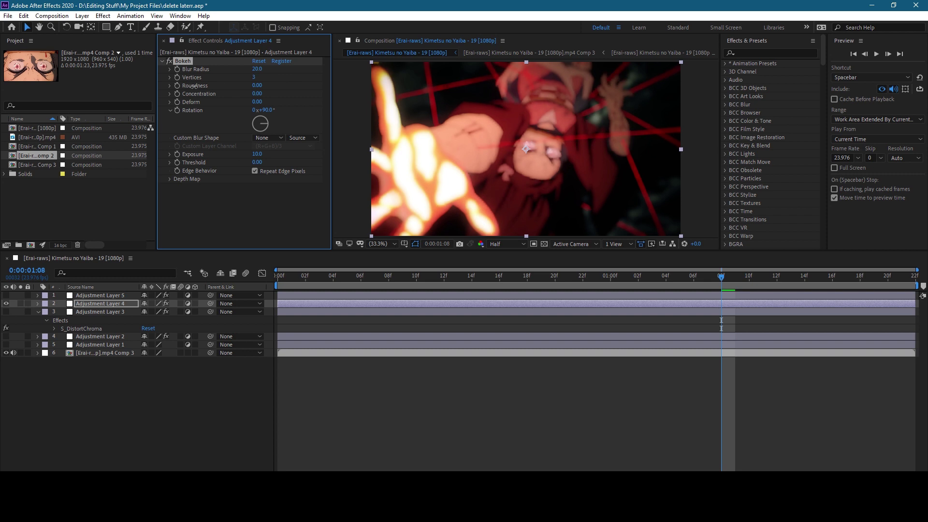
key(ctrl+shift+z)
key(ctrl+z)
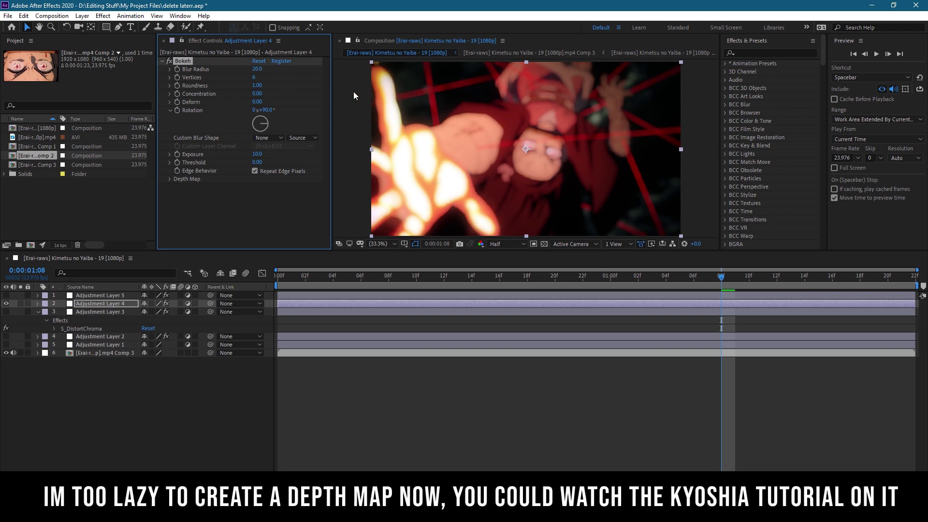
key(ctrl+shift+z)
mouse_move(262, 95)
mouse_down()
mouse_move(427, 100)
mouse_move(255, 120)
mouse_up()
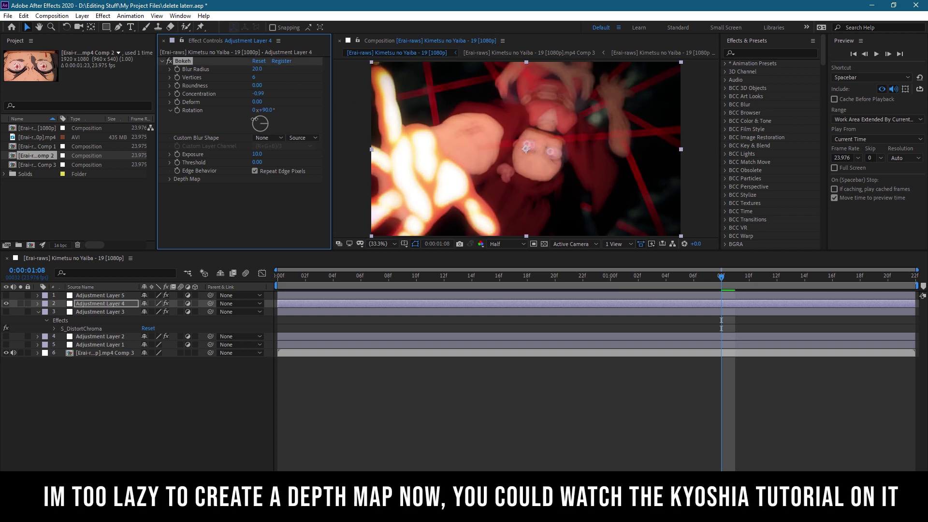
key(ctrl+z)
- Use the source clip layer (layer 6) as Bokeh's depth map
click(269, 138)
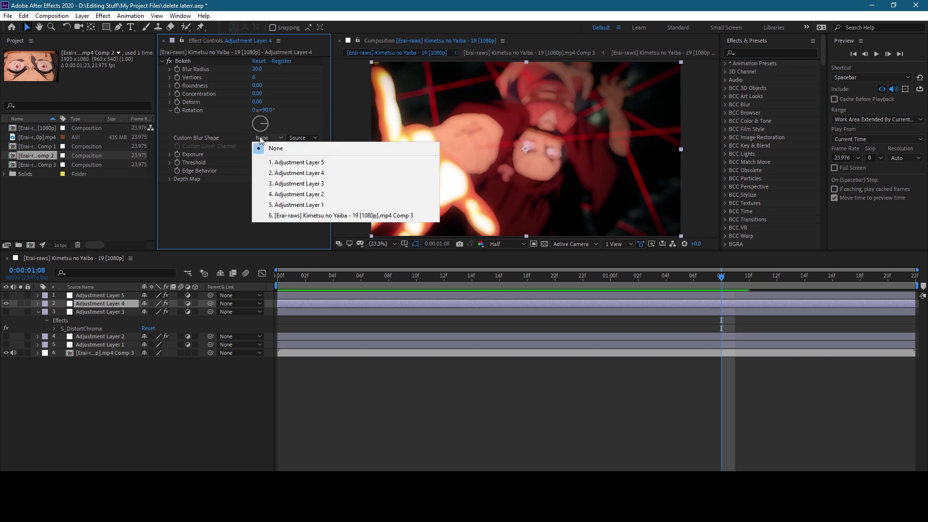
click(216, 156)
click(168, 179)
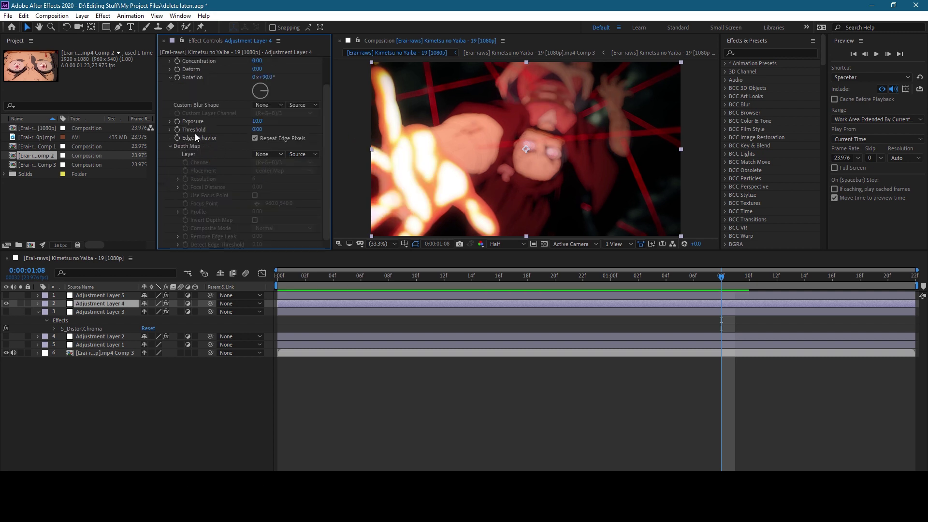
click(271, 154)
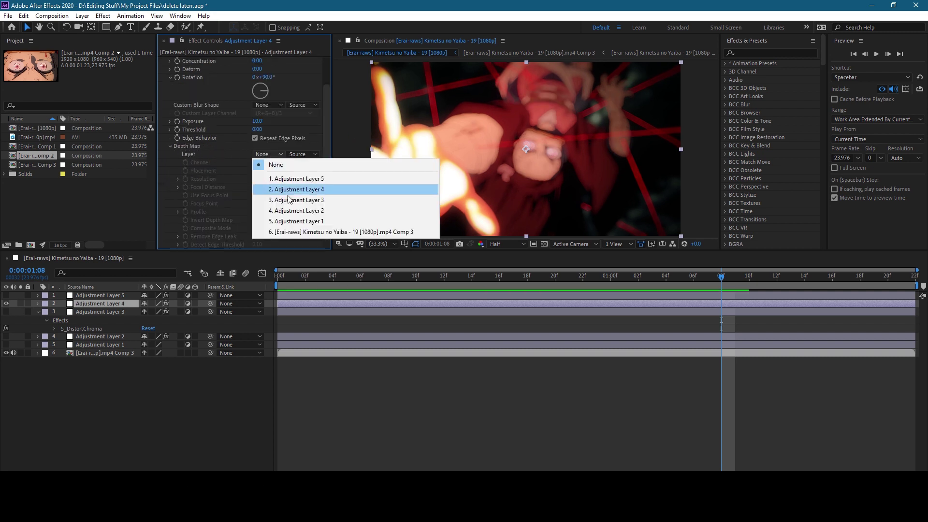
click(295, 233)
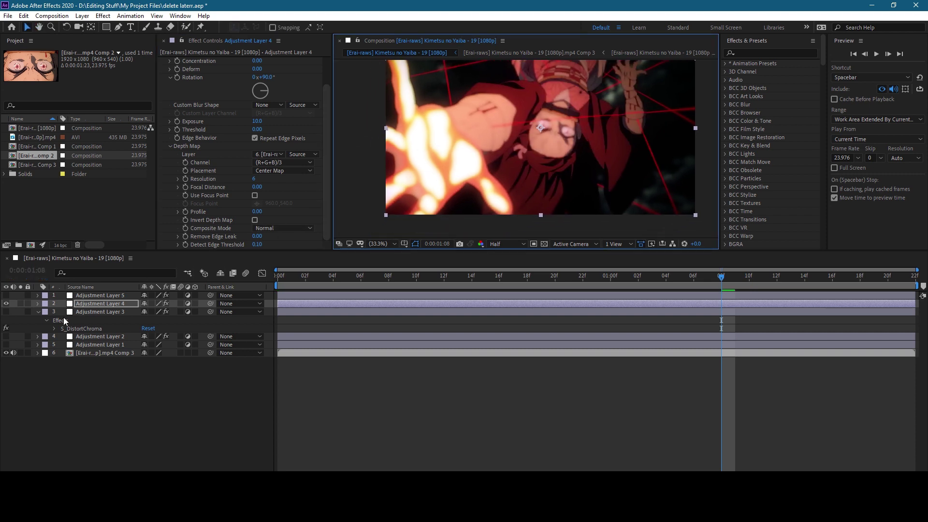
- Compare the preview, leaving Adjustment Layer 3 hidden and Adjustment Layer 4's Bokeh visible
click(6, 304)
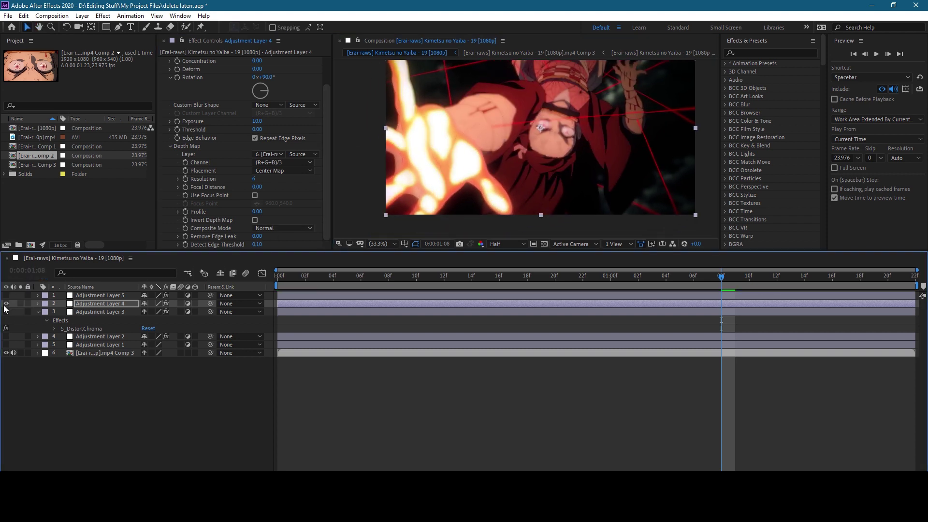
key(F2)
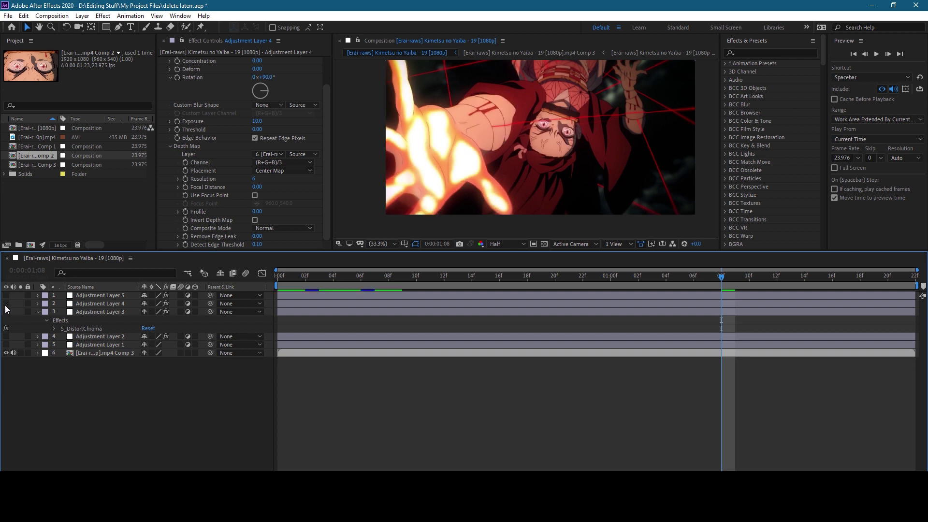
scroll(544, 148, up, 4)
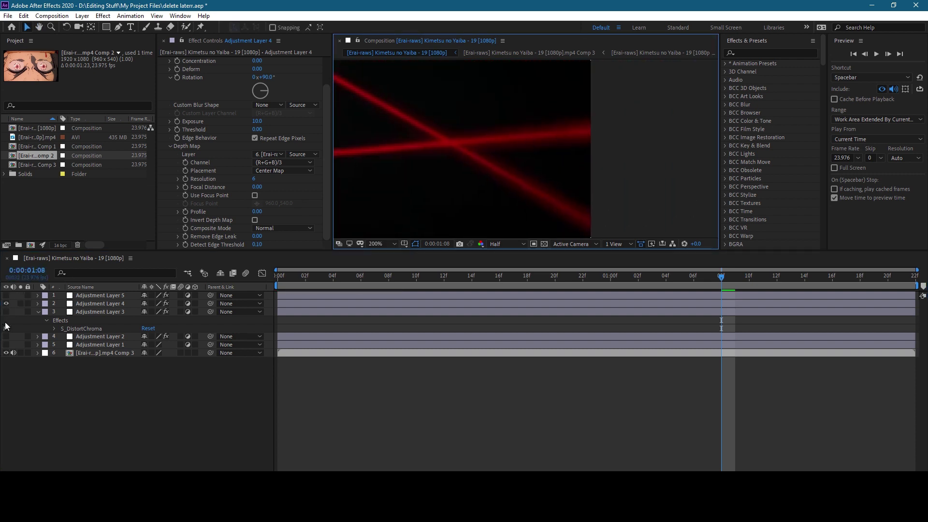
click(6, 311)
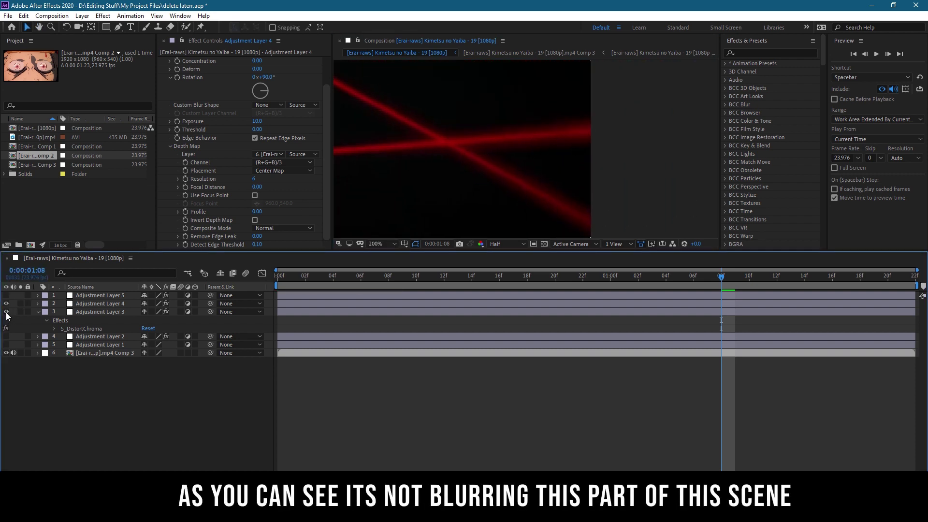
click(6, 312)
click(88, 305)
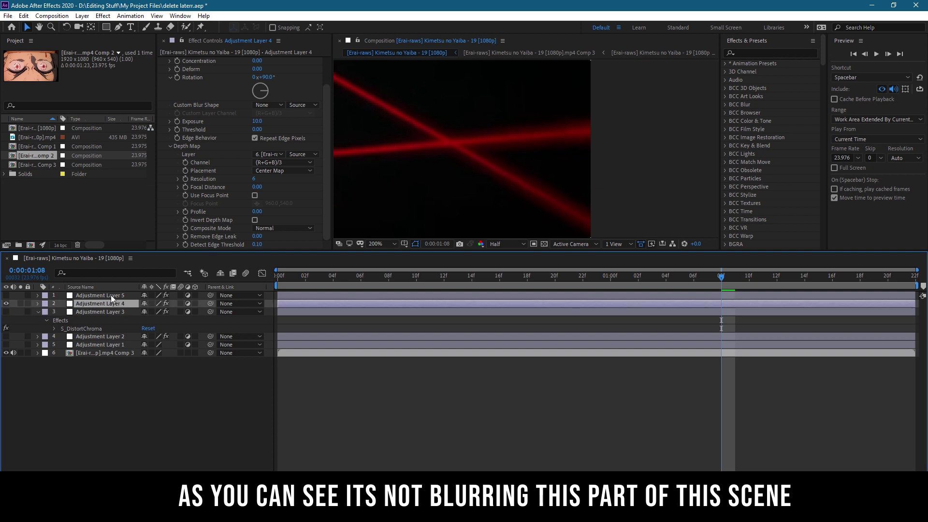
click(7, 304)
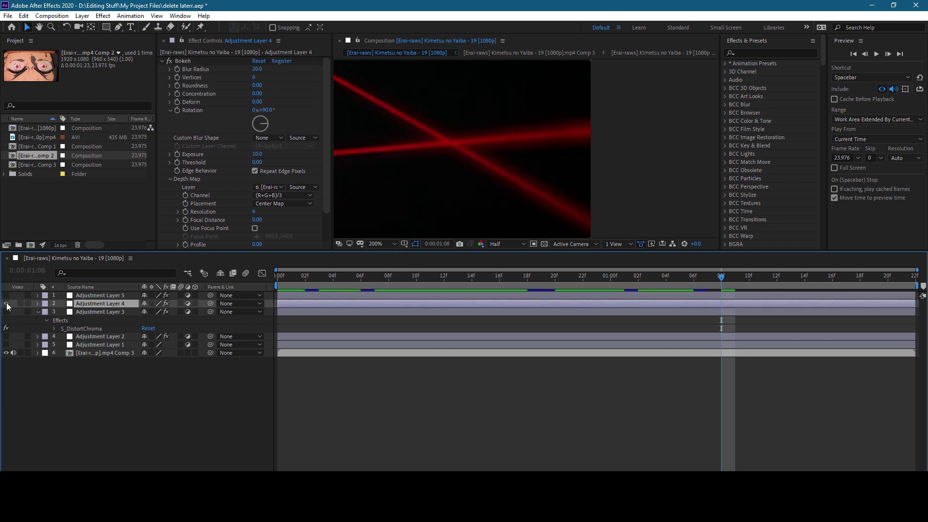
scroll(443, 150, down, 4)
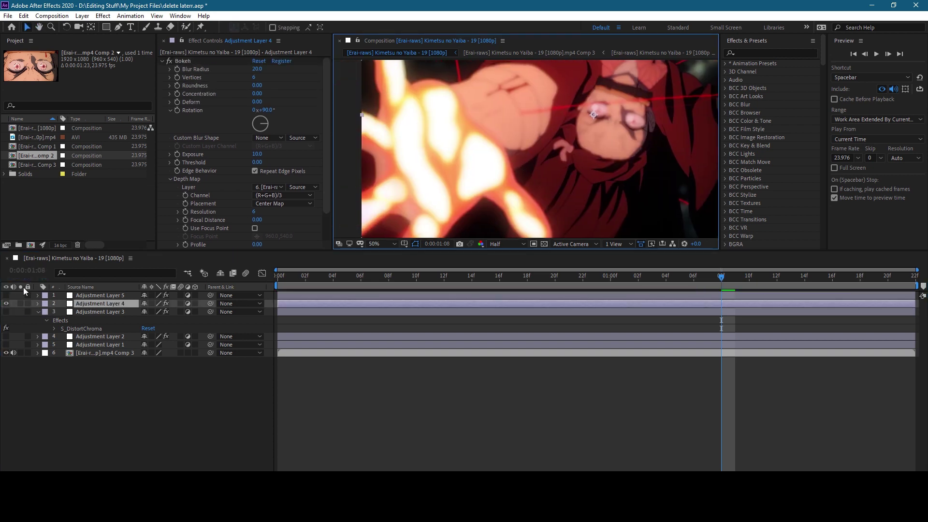
scroll(472, 179, down, 2)
- Fit the whole frame in the viewer and stretch the depth map across the frame
click(377, 245)
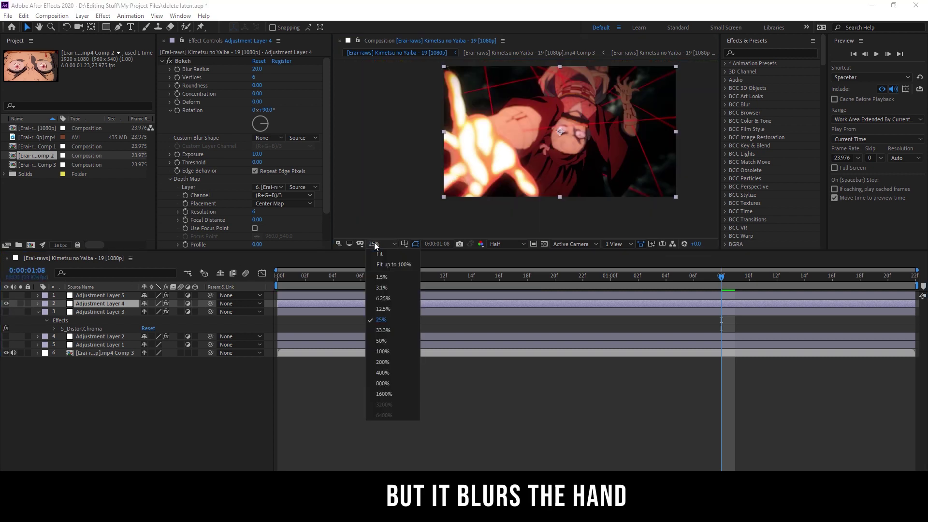
click(411, 264)
click(271, 204)
click(282, 224)
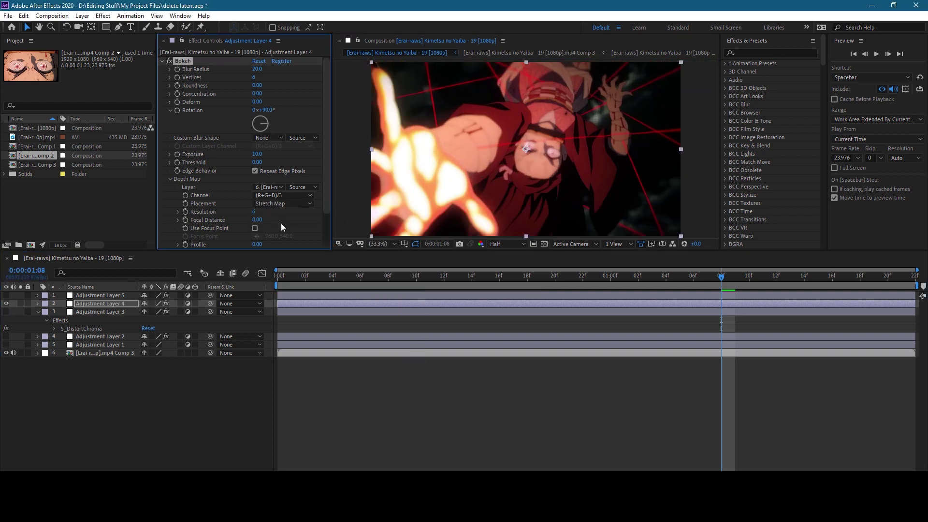
click(287, 196)
click(280, 196)
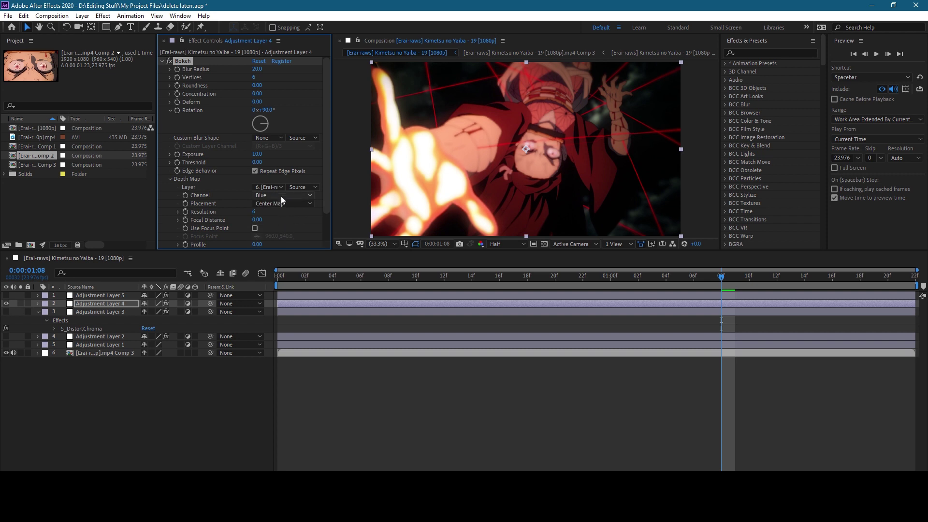
click(276, 195)
key(Escape)
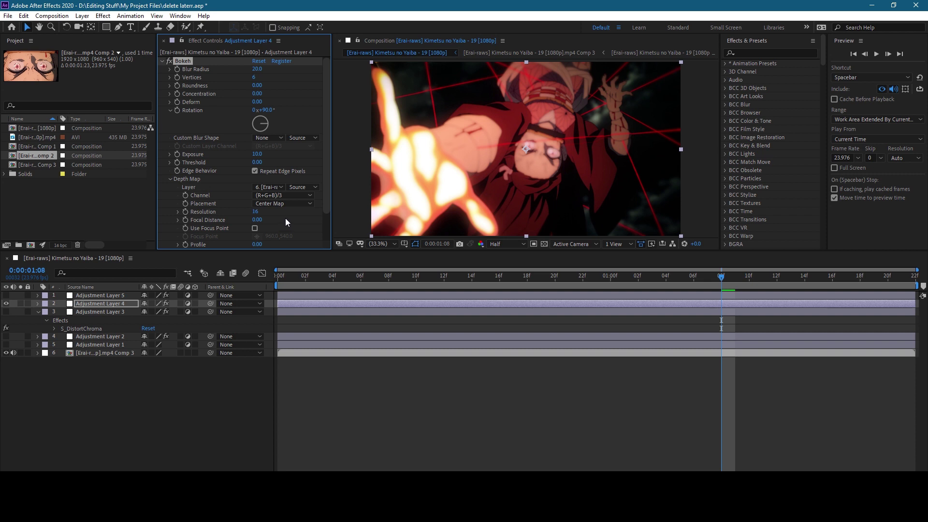
- Set Bokeh Focal Distance to 0.42, Exposure to 14.7 and Blur Radius to 34
drag(263, 222, 228, 225)
drag(298, 224, 260, 224)
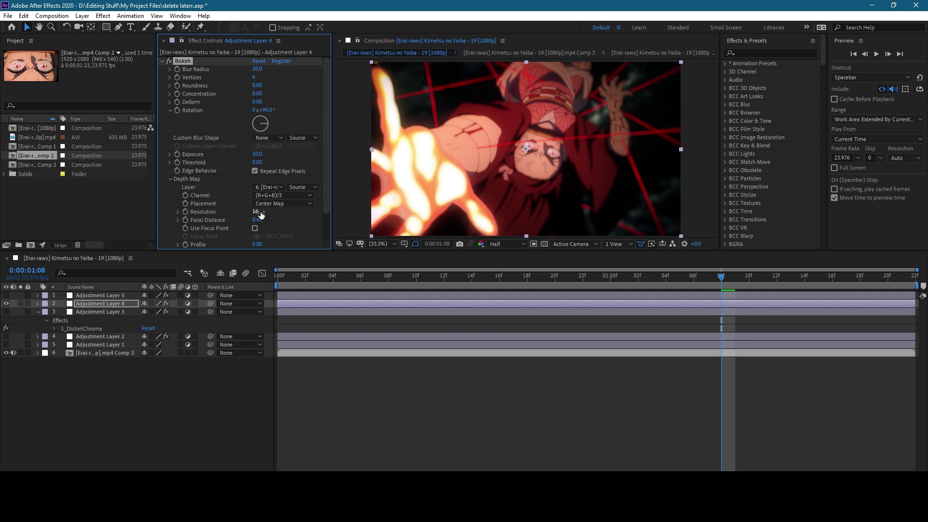
drag(264, 154, 266, 158)
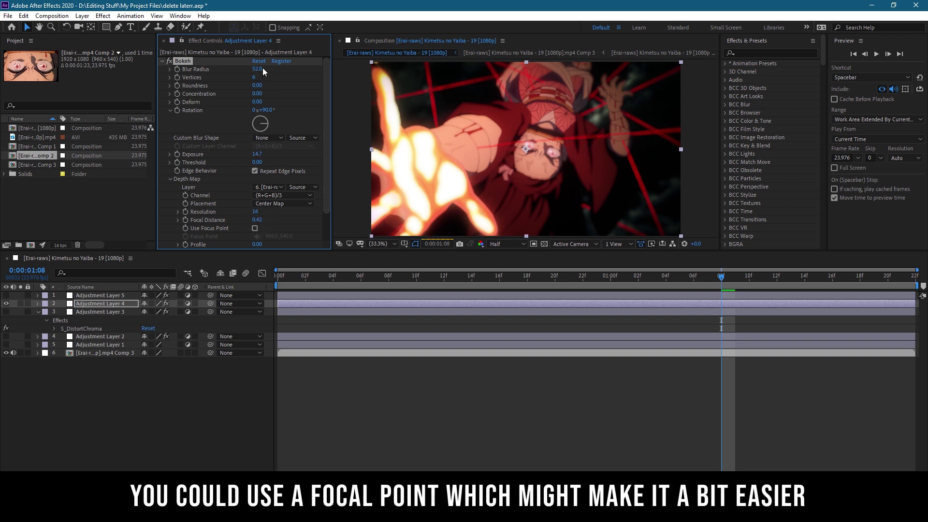
drag(263, 69, 263, 76)
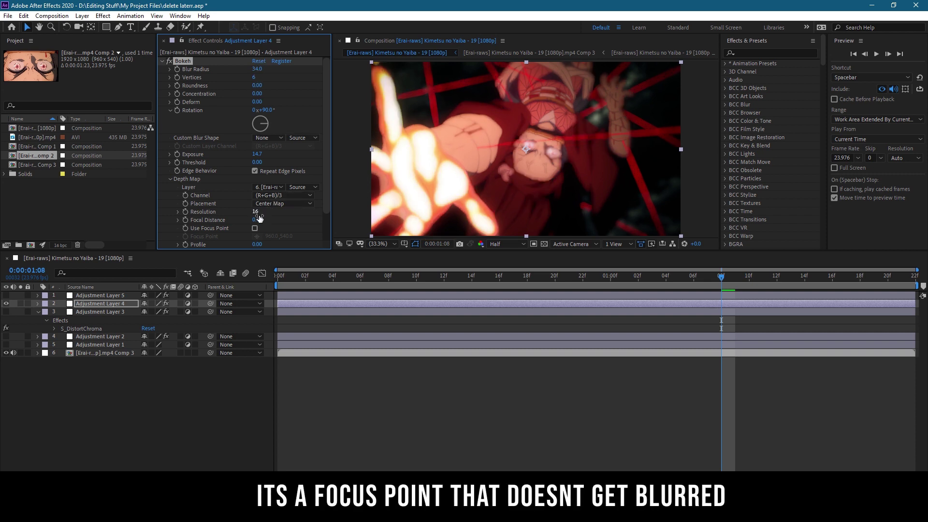
- Reset Focal Distance, enable Use Focus Point on the face, and set Blur Radius to 20
drag(257, 220, 260, 222)
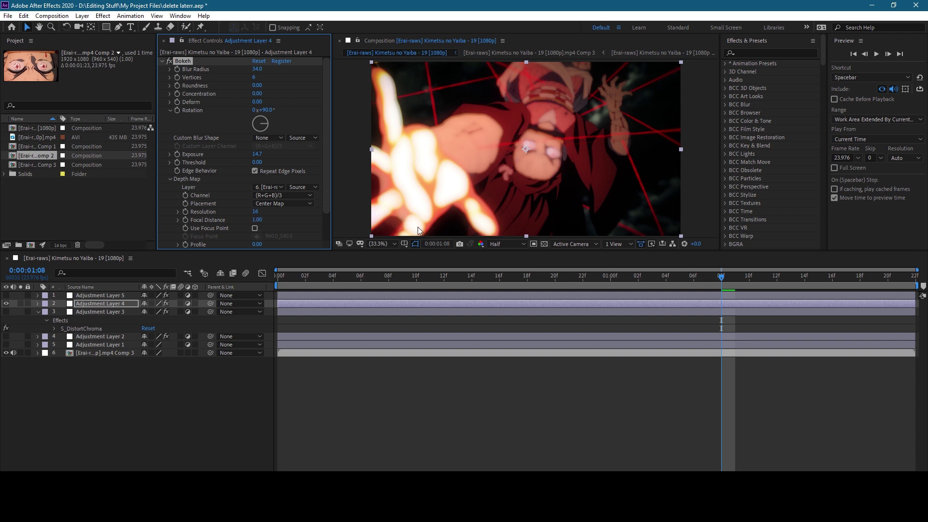
click(255, 228)
click(257, 236)
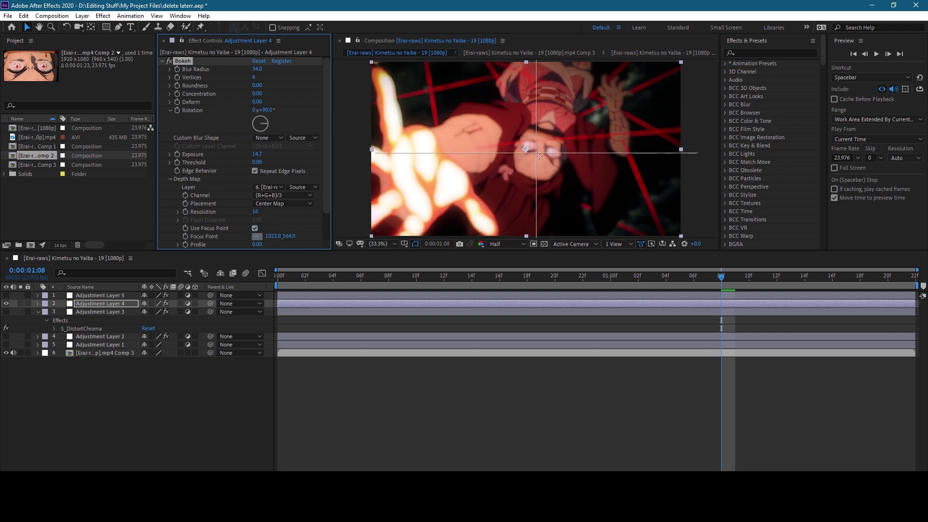
click(536, 153)
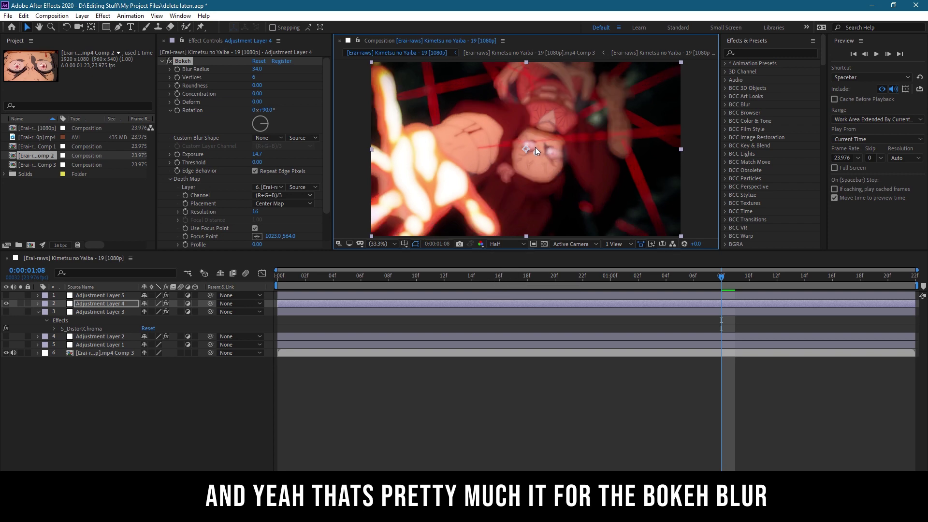
click(258, 69)
text(20)
key(Return)
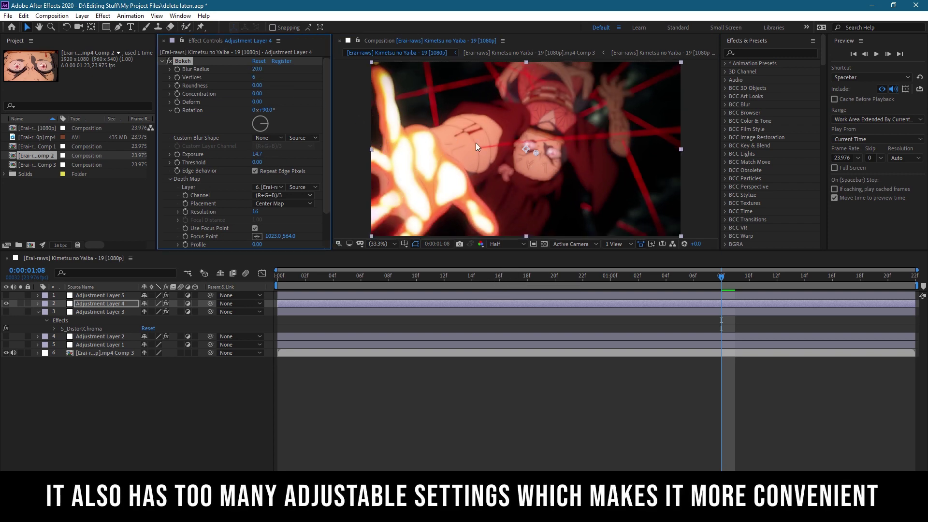
- Try Resolution and Profile changes, refocus on the glowing hand, then switch Use Focus Point off
mouse_move(260, 216)
mouse_down()
mouse_move(245, 215)
mouse_move(290, 212)
mouse_up()
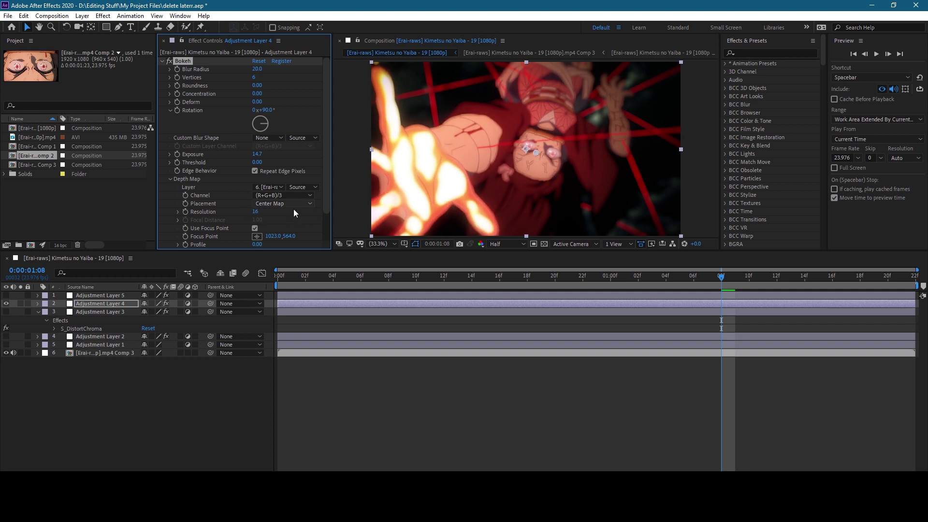
drag(257, 245, 264, 244)
key(ctrl+z)
click(256, 236)
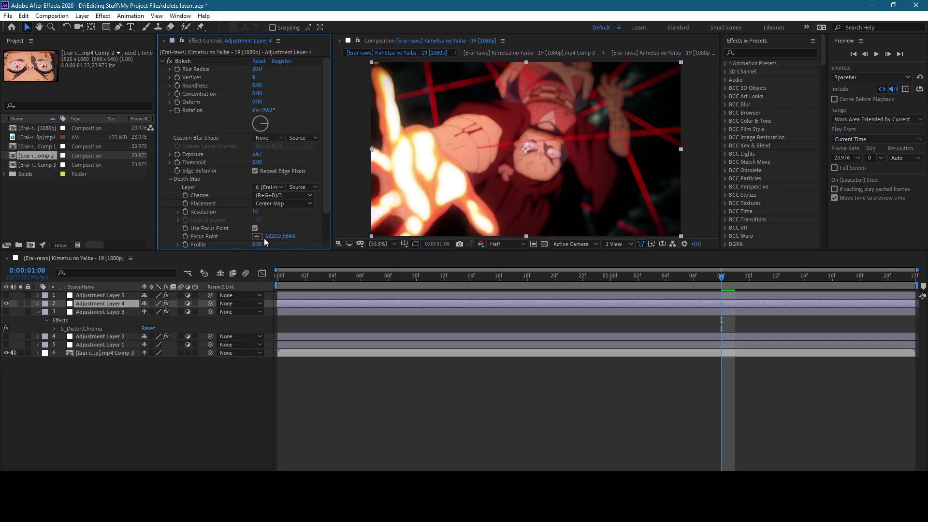
click(405, 183)
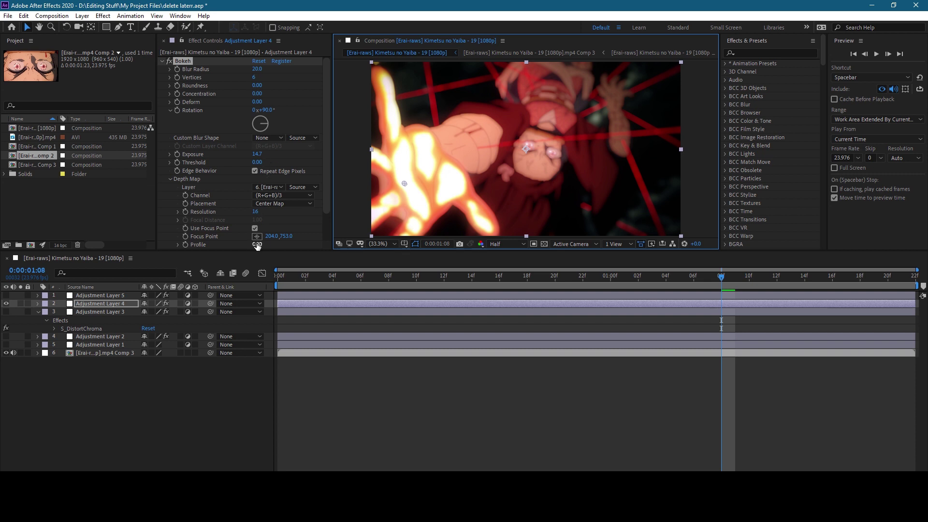
mouse_move(258, 244)
mouse_down()
mouse_move(285, 245)
mouse_move(257, 245)
mouse_up()
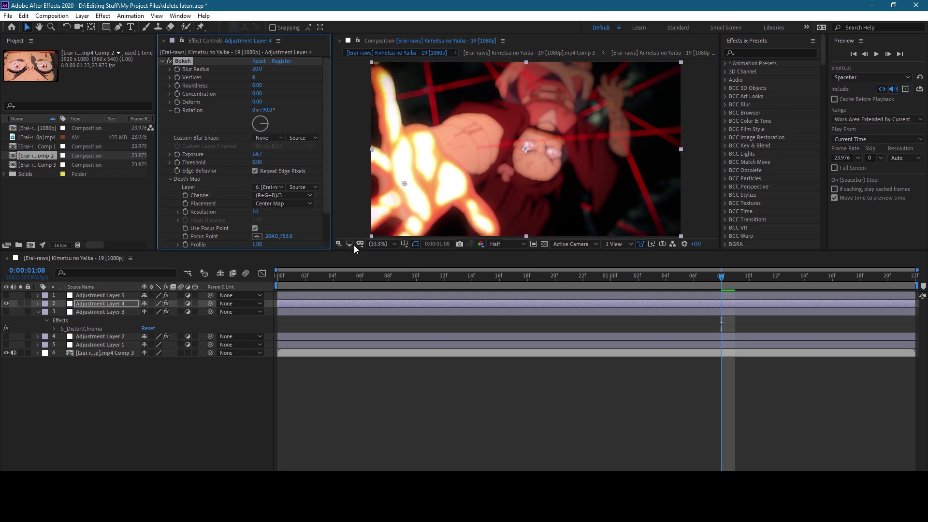
click(256, 228)
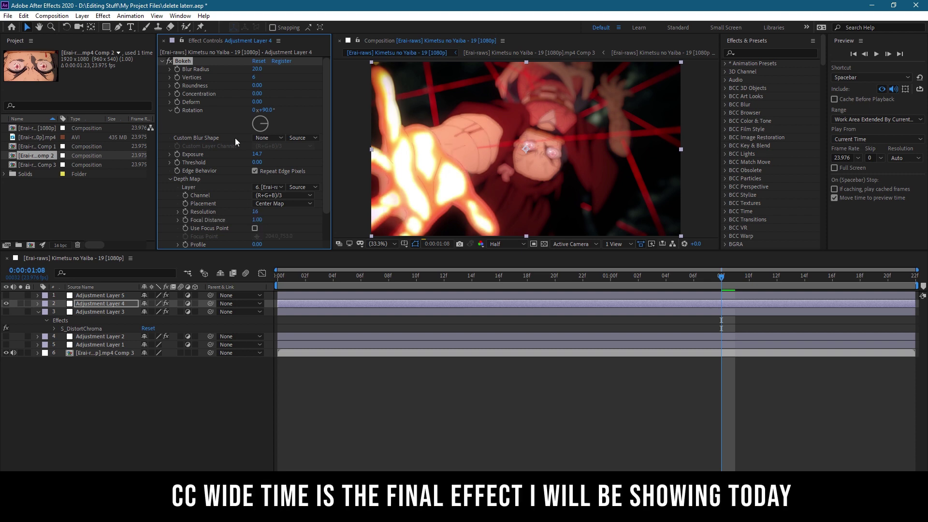
- Hide the Bokeh layer, show Adjustment Layer 5, and set CC Wide Time Forward Steps to 5
click(6, 303)
click(80, 287)
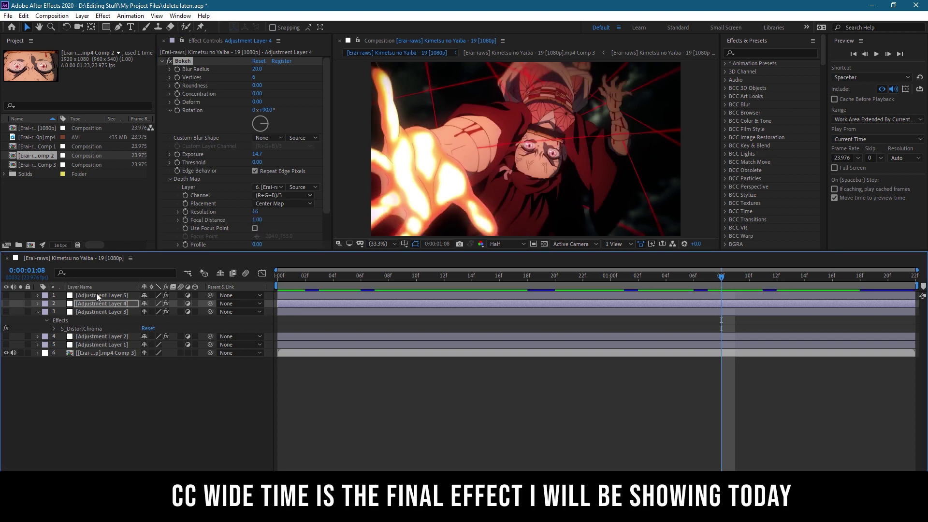
click(97, 295)
click(6, 296)
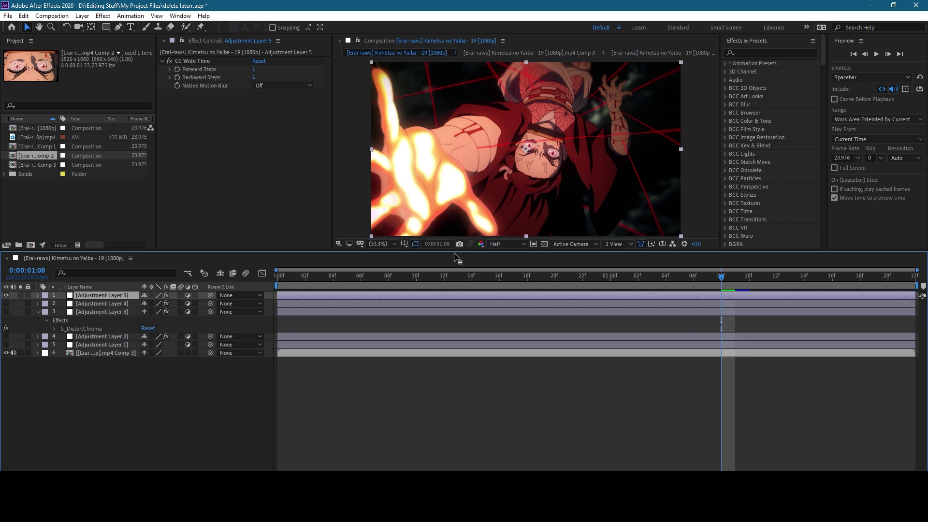
click(347, 277)
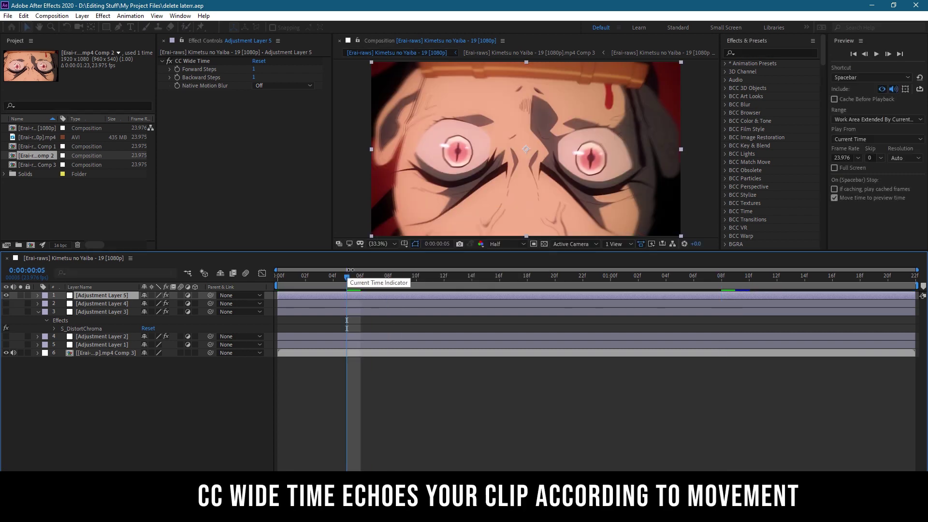
drag(258, 71, 351, 122)
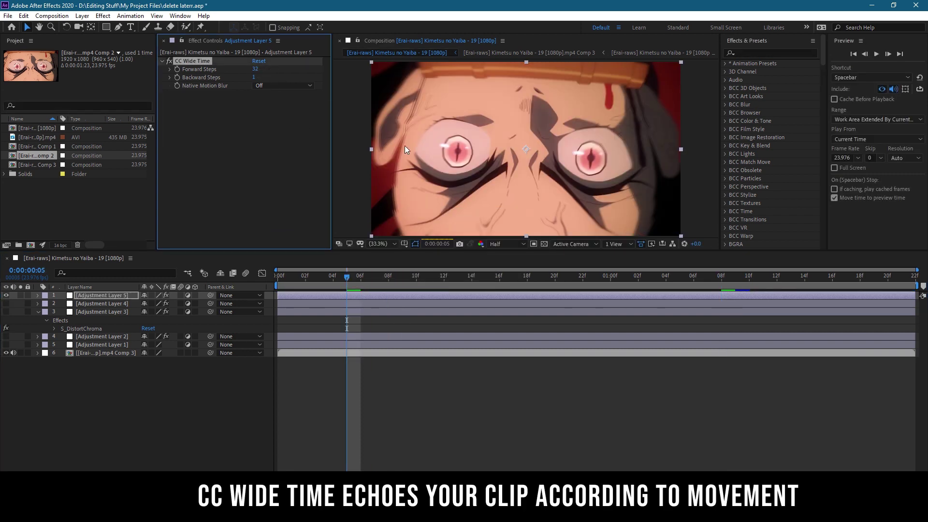
key(ctrl+z)
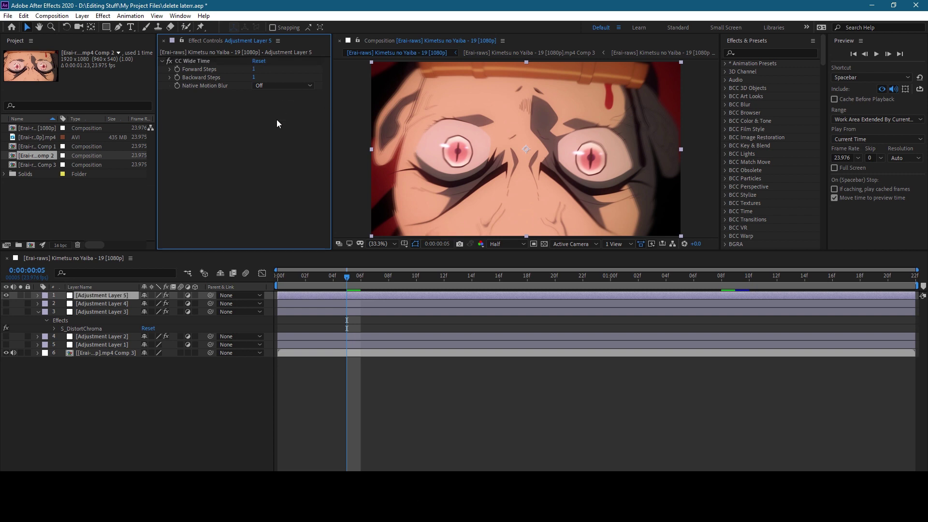
click(252, 70)
text(5)
key(Return)
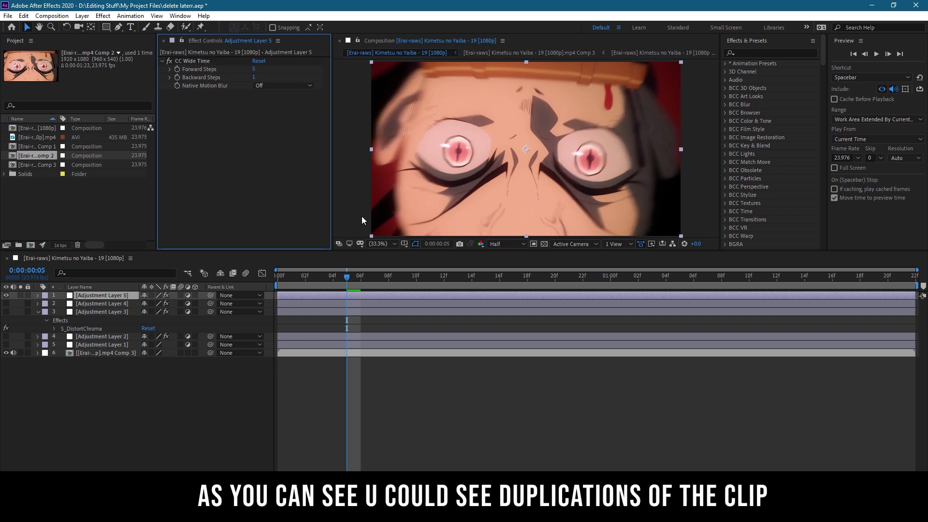
- Fit the frame in the viewer, play the composition, and select the enabled CC Wide Time effect
scroll(402, 149, up, 3)
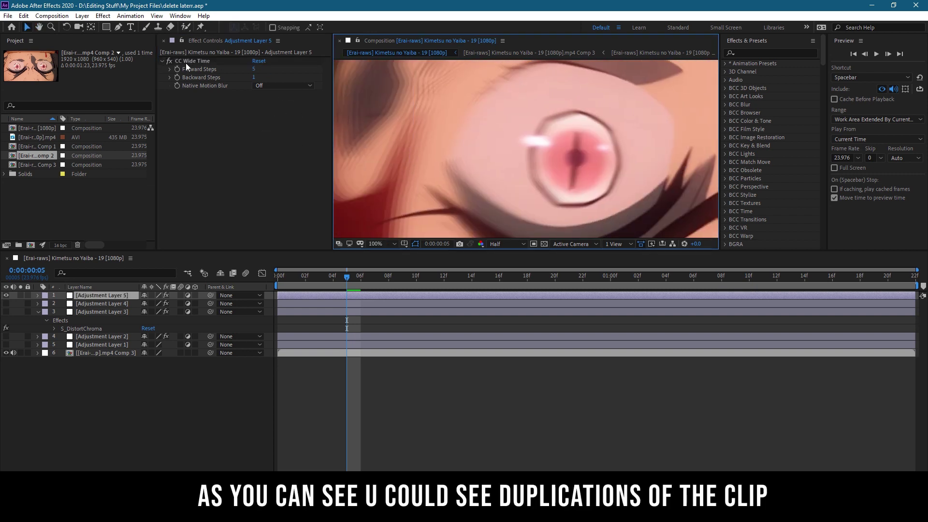
click(381, 243)
click(382, 268)
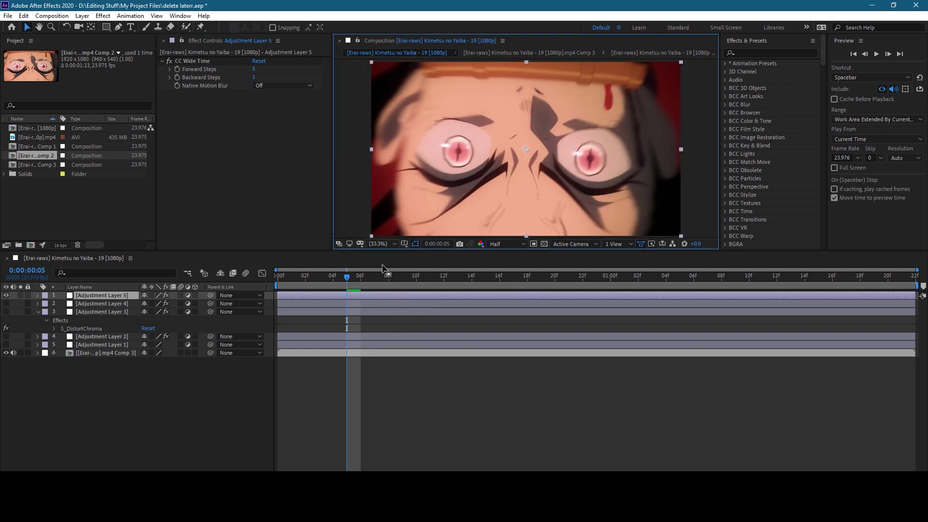
key(space)
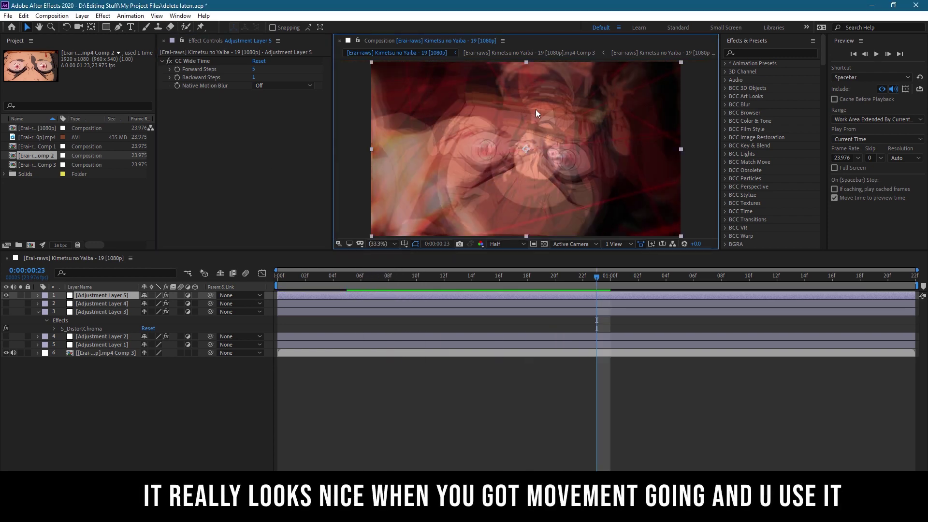
click(6, 296)
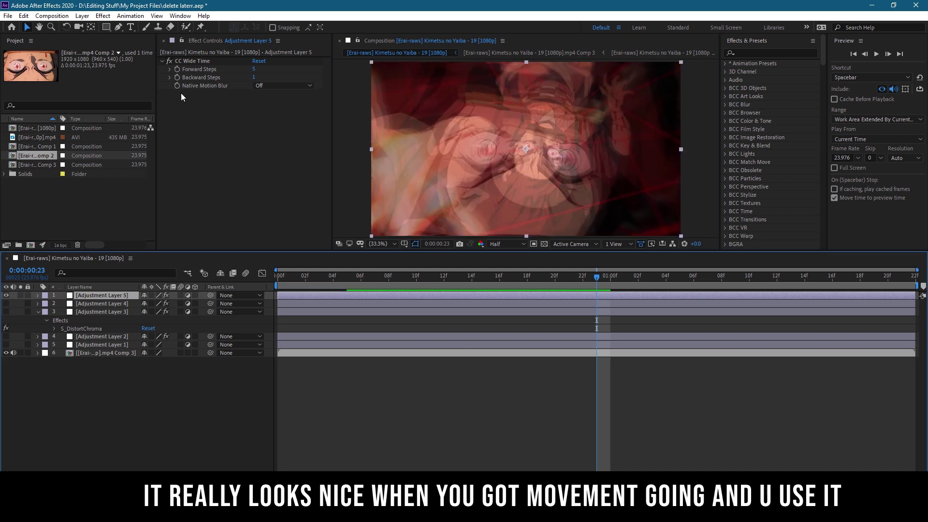
click(260, 73)
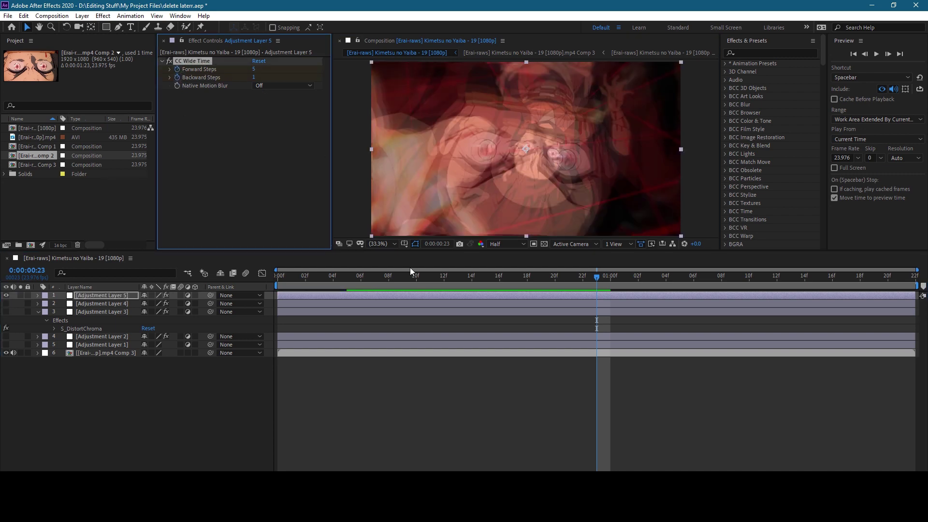
- Reveal the steps keyframes with U and enter Forward Steps 2 and Backward Steps values
key(u)
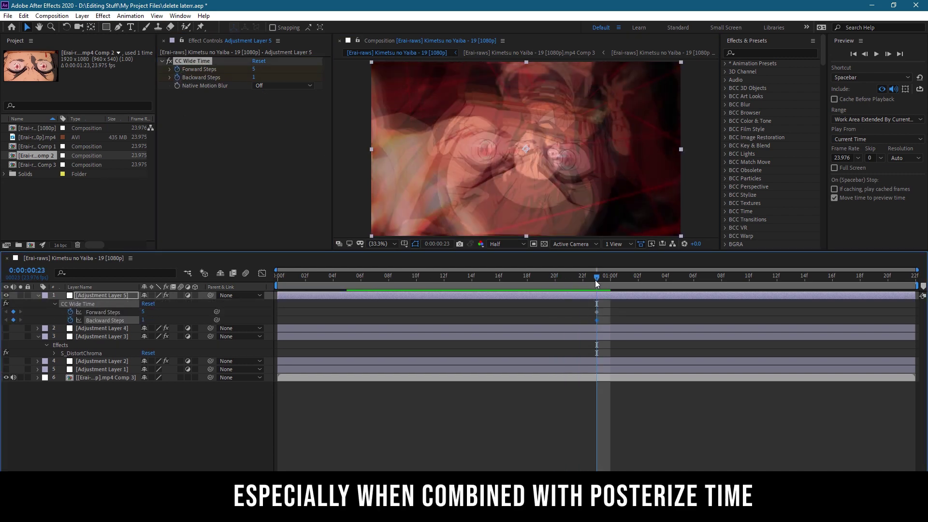
click(144, 312)
text(2)
key(Tab)
text(2)
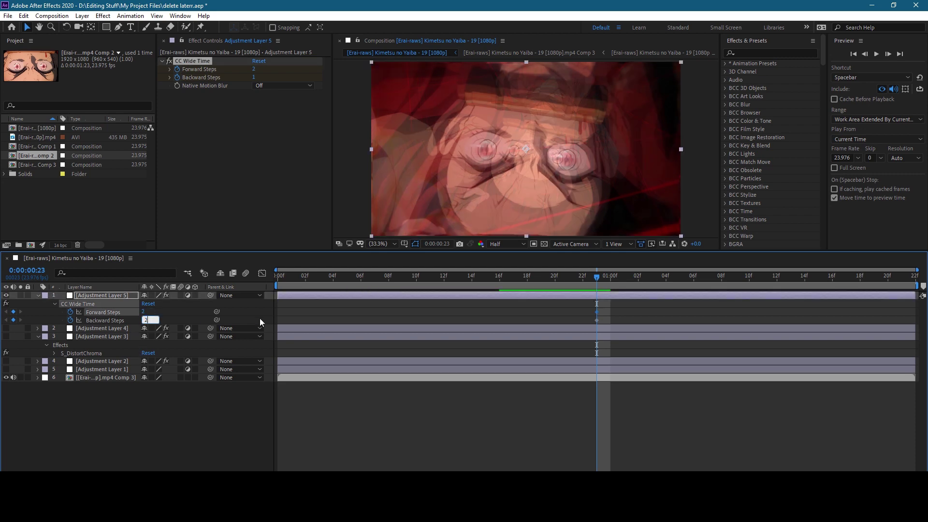
key(Return)
click(528, 275)
click(143, 320)
text(0)
key(Return)
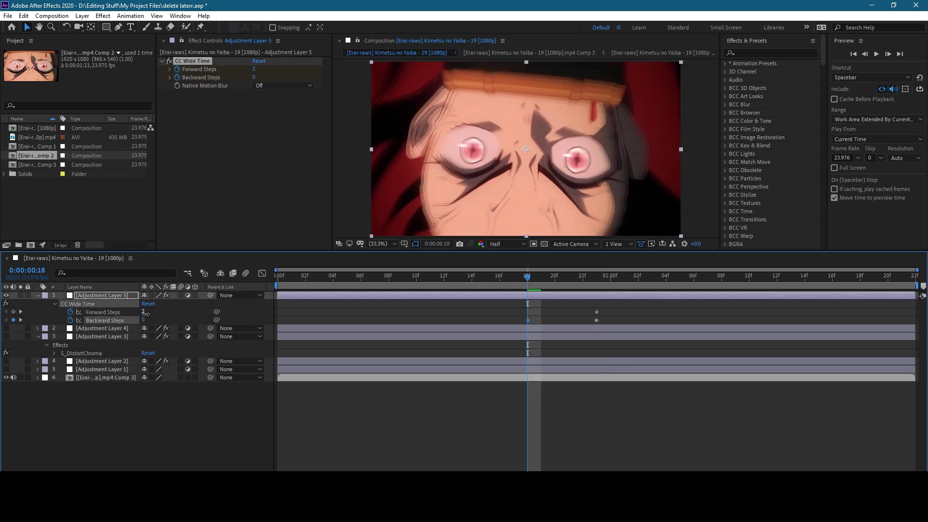
- Add a steps keyframe, ease all steps keyframes, and shift them to 14f, 23f and 1:06
click(143, 312)
key(Return)
key(space)
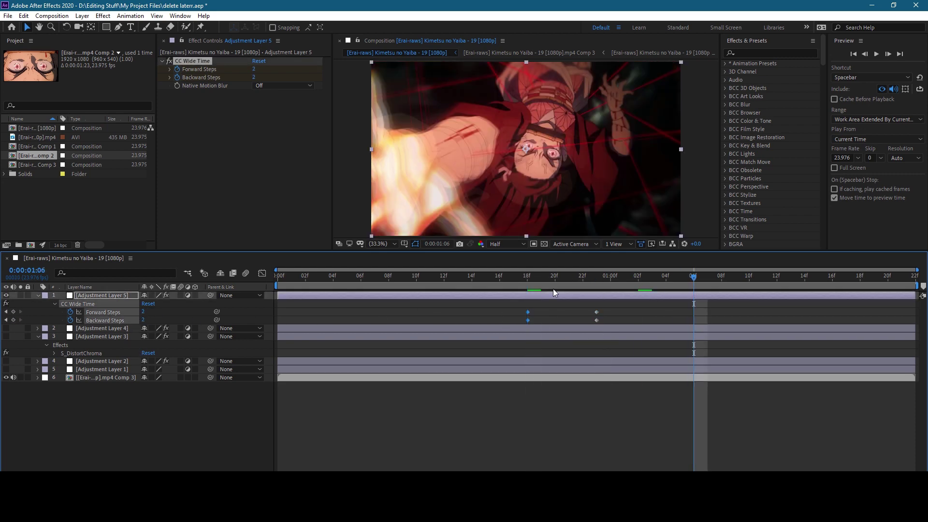
drag(734, 303, 465, 336)
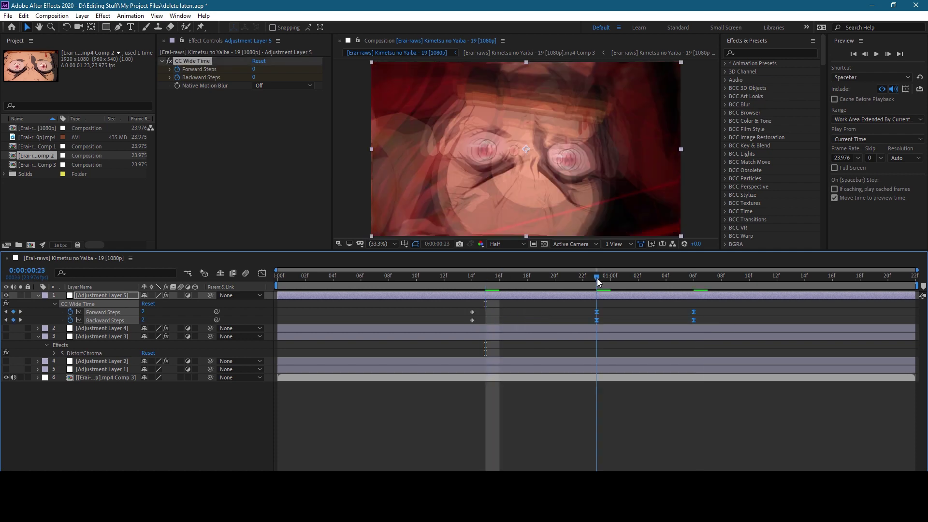
key(ctrl+z)
key(ctrl+z)
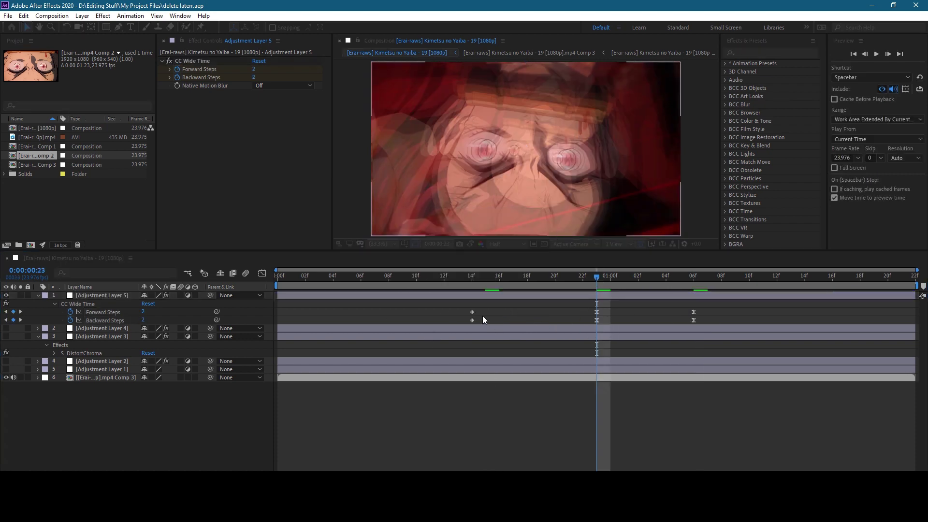
key(ctrl+z)
click(262, 275)
right_click(397, 393)
- Stretch the steps keyframes' speed influence so the echo ramps sharply into the 23f peak
click(445, 299)
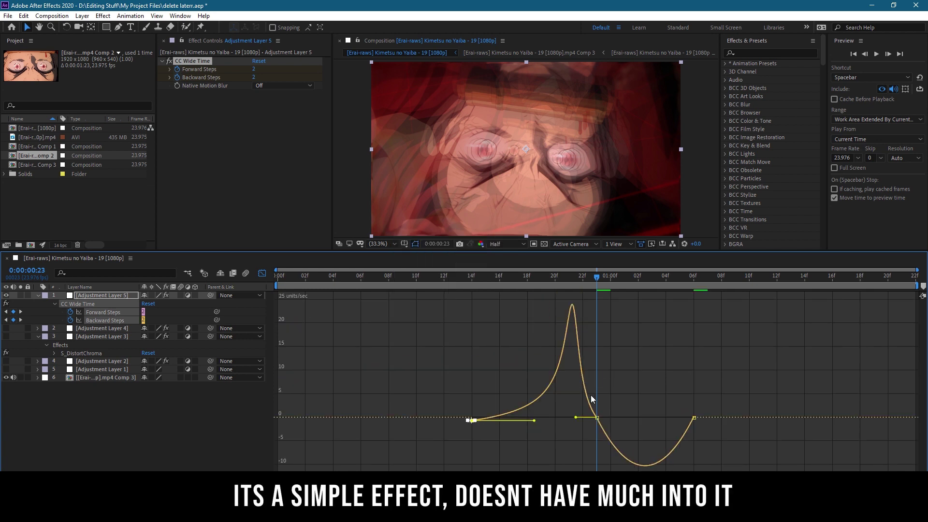
drag(493, 375, 536, 377)
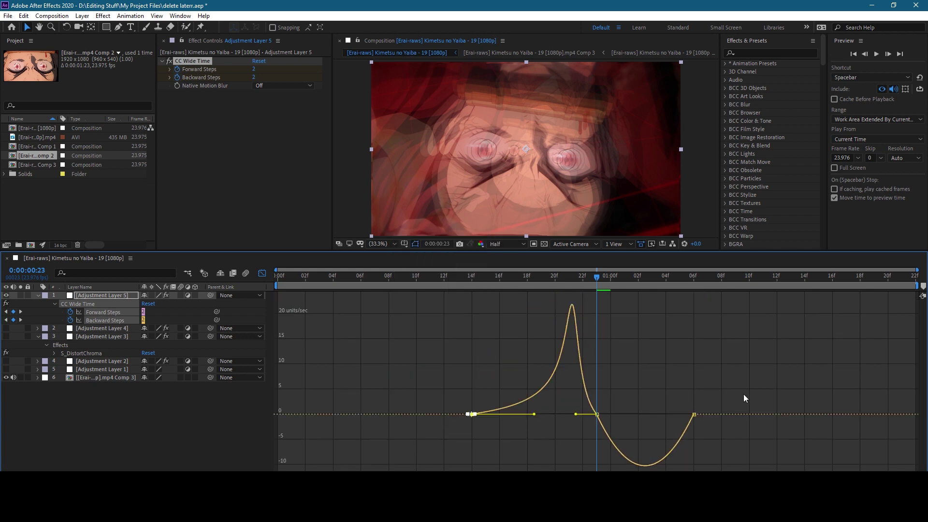
drag(677, 416, 624, 413)
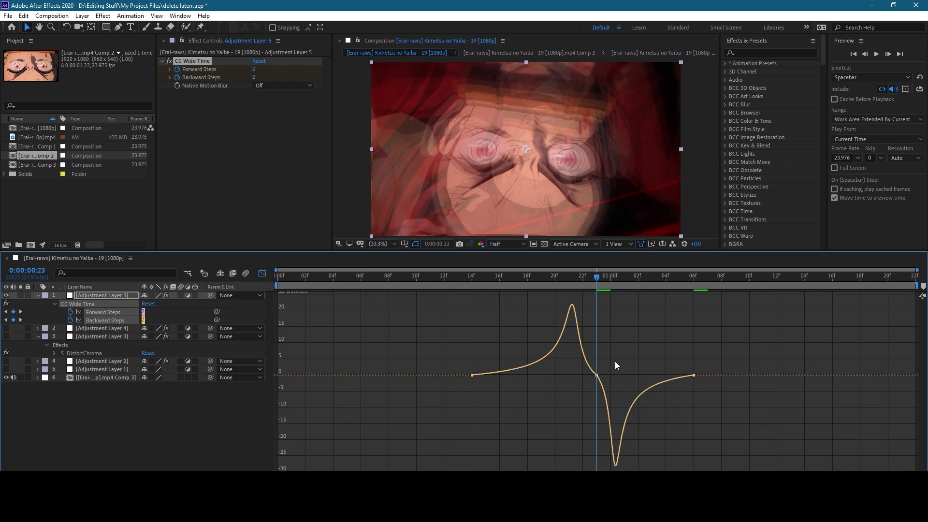
drag(613, 376, 584, 375)
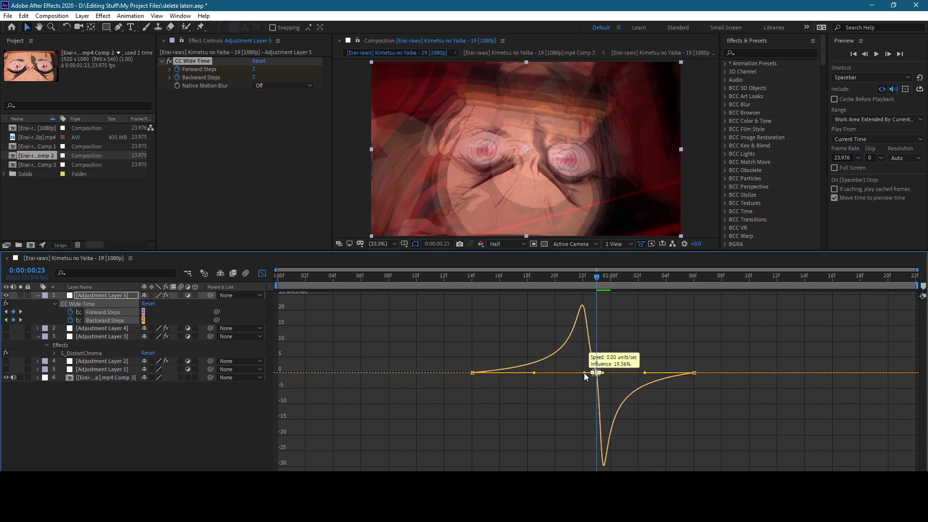
click(653, 349)
- Preview the eased echo animation from around 16f and 14f
click(499, 279)
key(space)
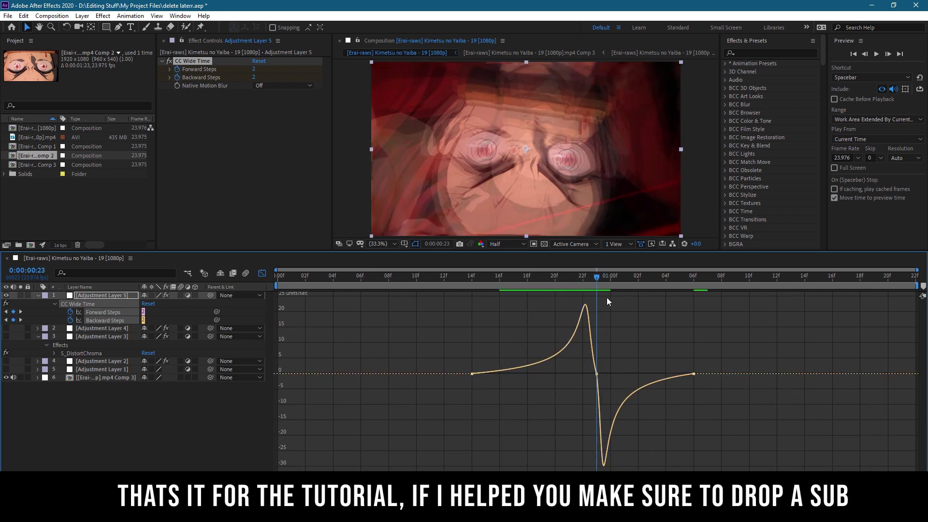
click(478, 280)
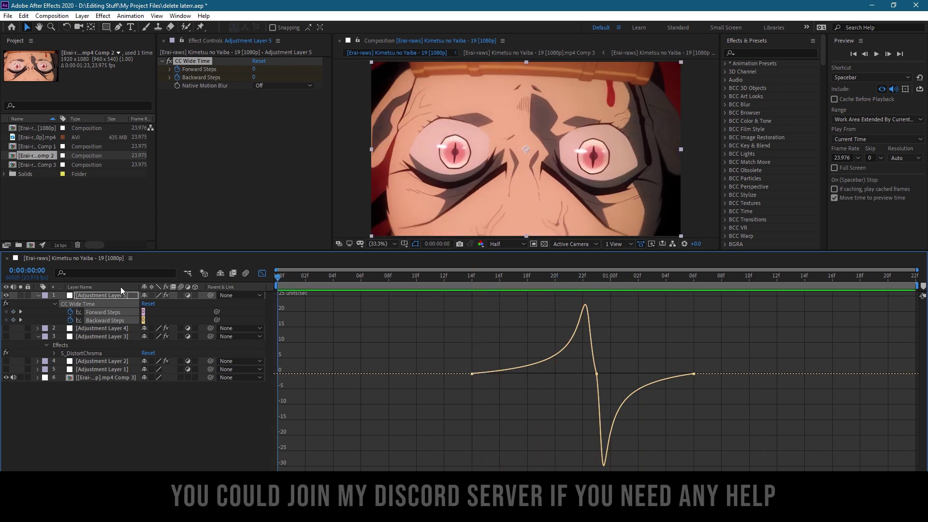
- Return the timeline to layer bars and turn the Wide Time layer's visibility back on
click(279, 278)
click(262, 274)
click(6, 296)
- Preview the composition, replaying it from 12f to watch the echoes build
key(space)
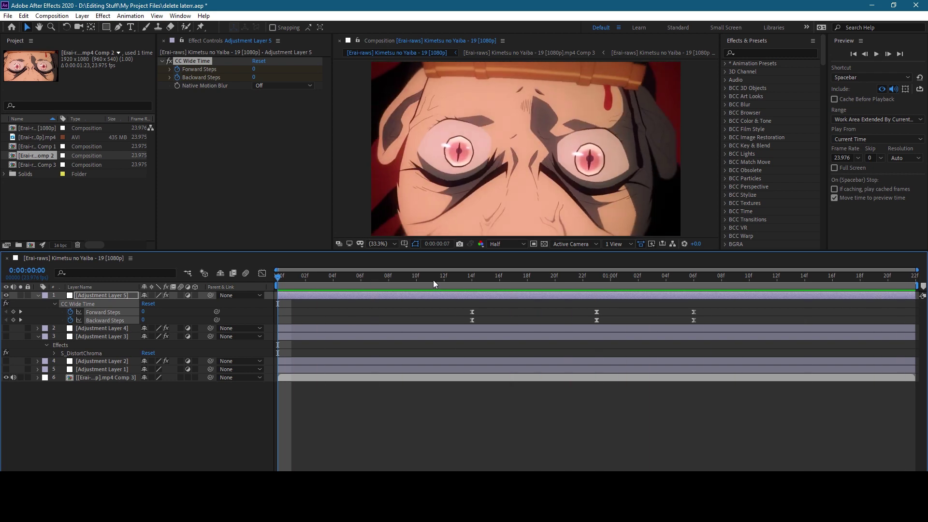
click(434, 280)
click(439, 281)
key(space)
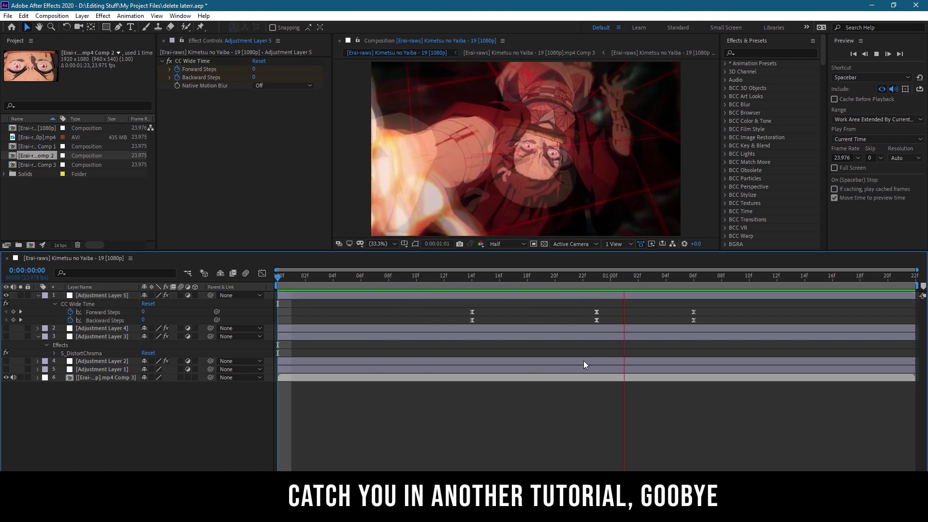
key(space)
key(space)
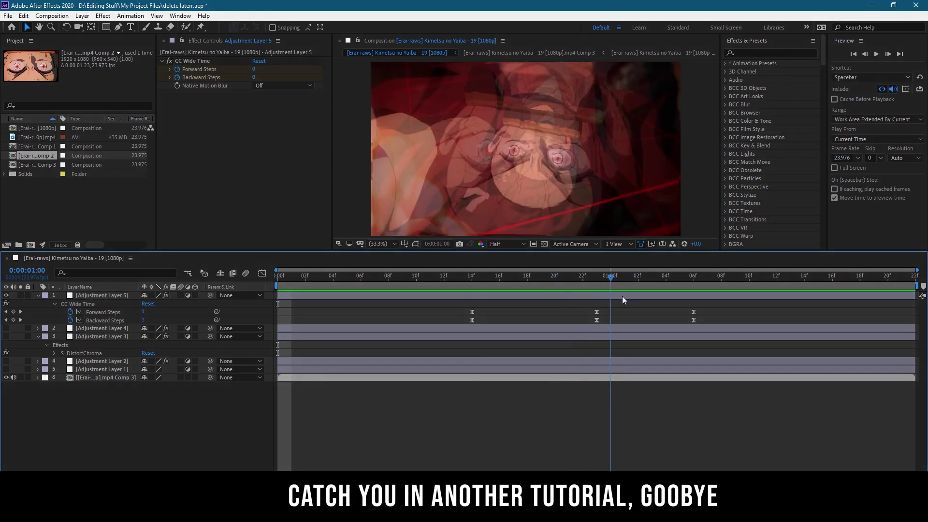
- Scrub the clip and check frames 9, 18 and 1:02 for the echo fade
key(space)
drag(693, 312, 799, 313)
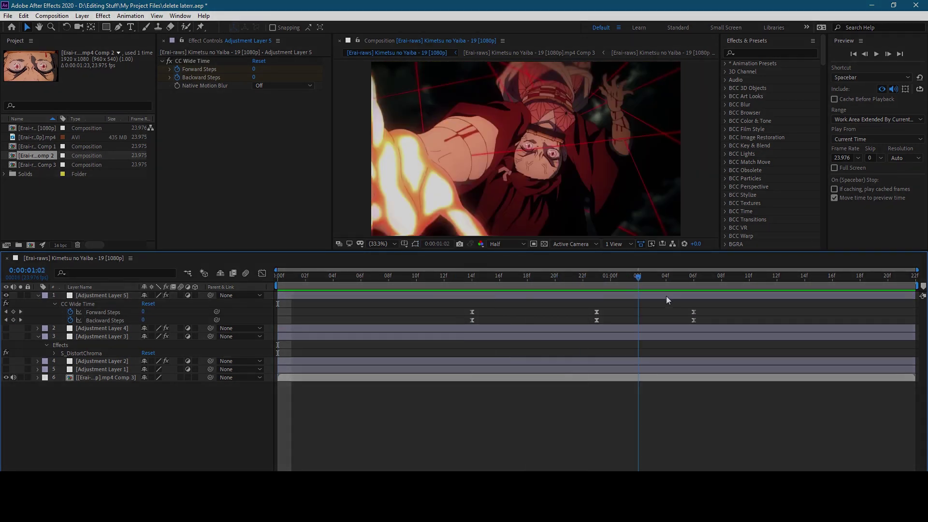
key(space)
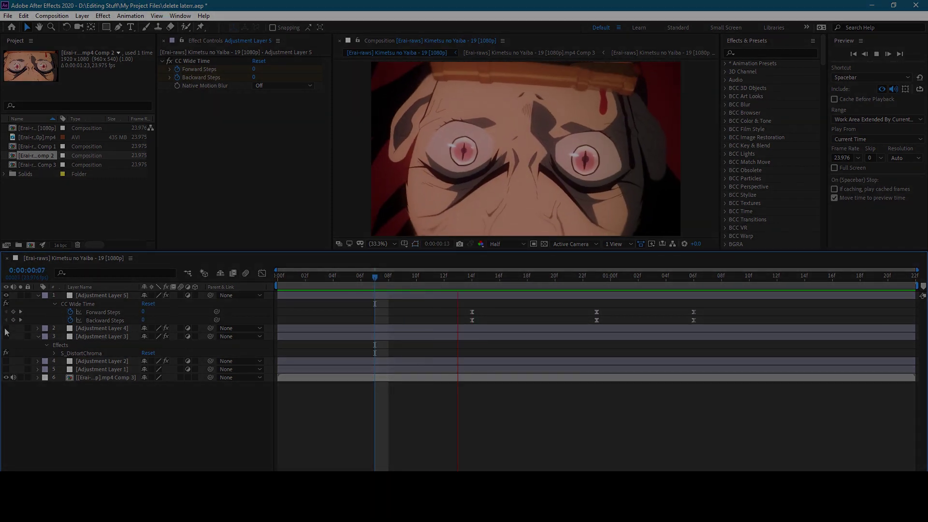
click(645, 284)
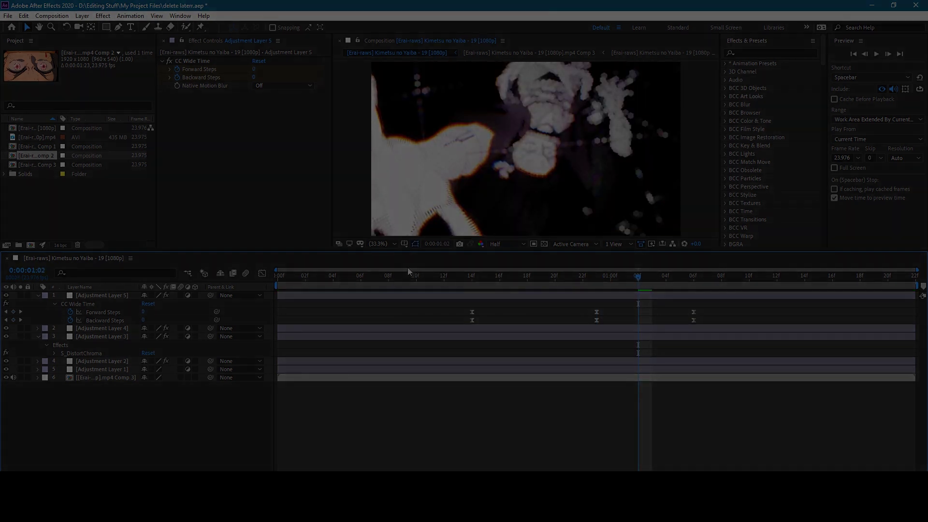
click(404, 275)
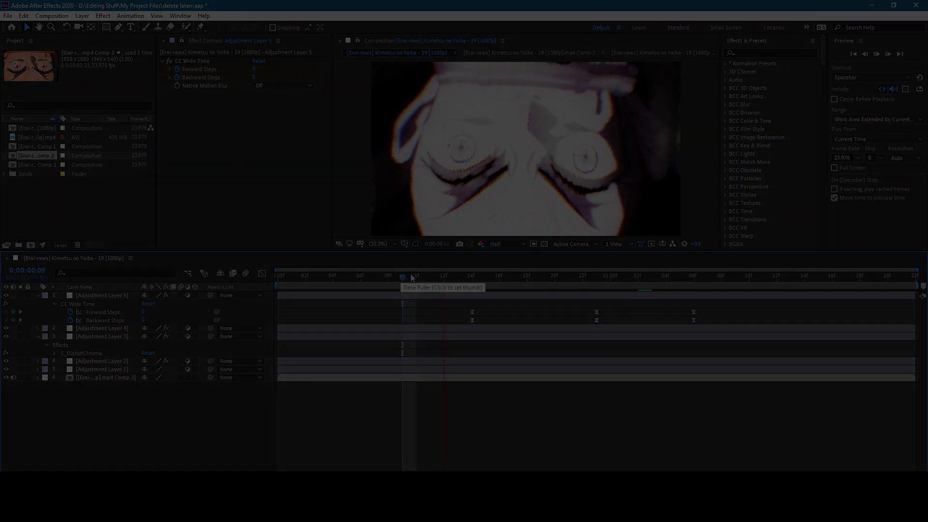
click(527, 282)
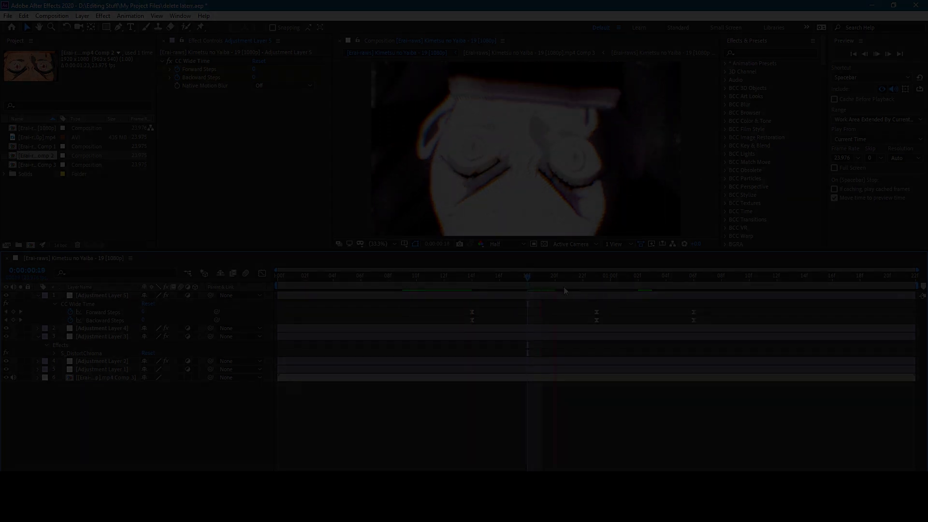